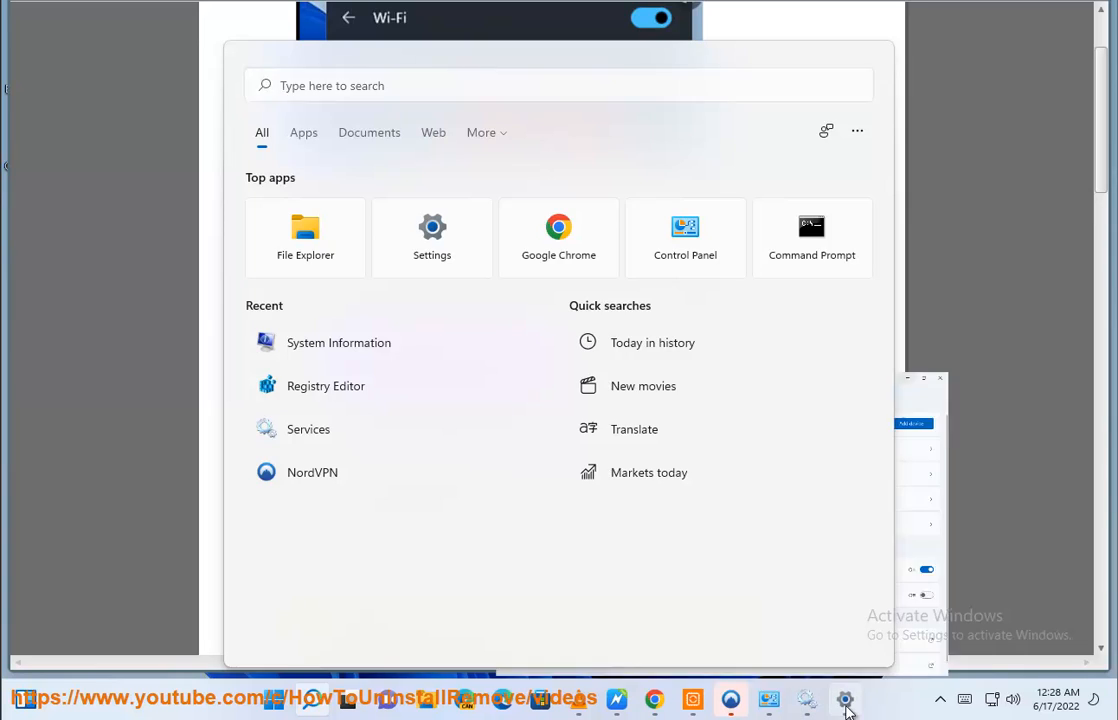
- Look over the Network & internet settings and read the guide's instructions for reconnecting to a known Wi-Fi network
click(137, 189)
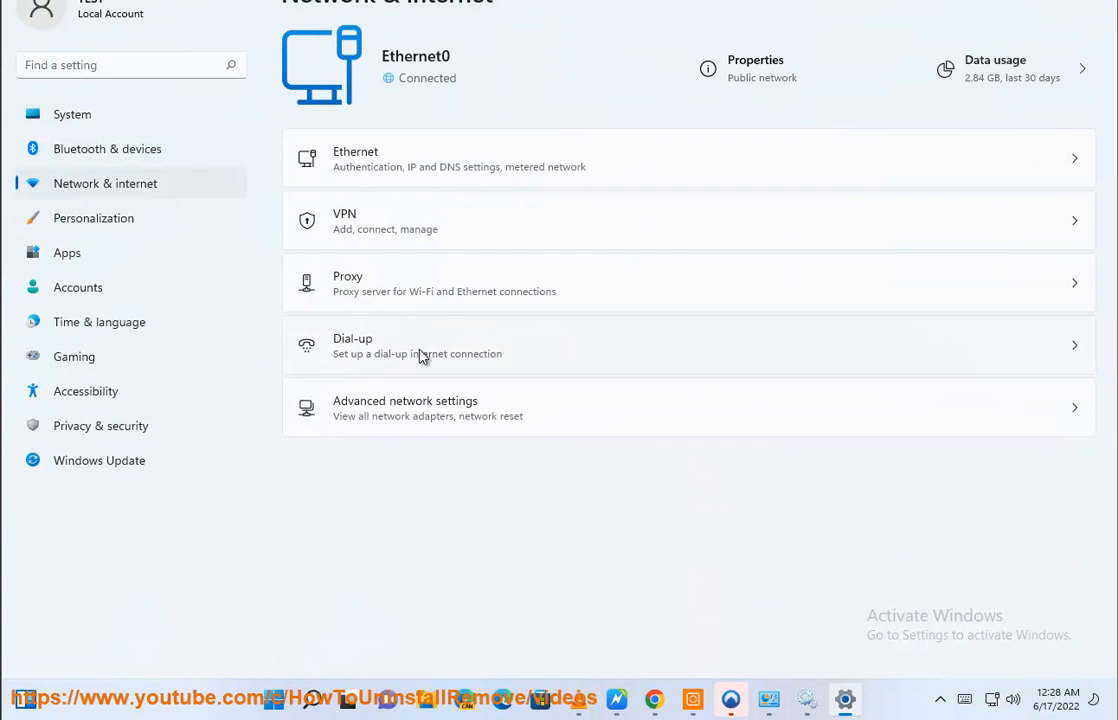
click(1014, 0)
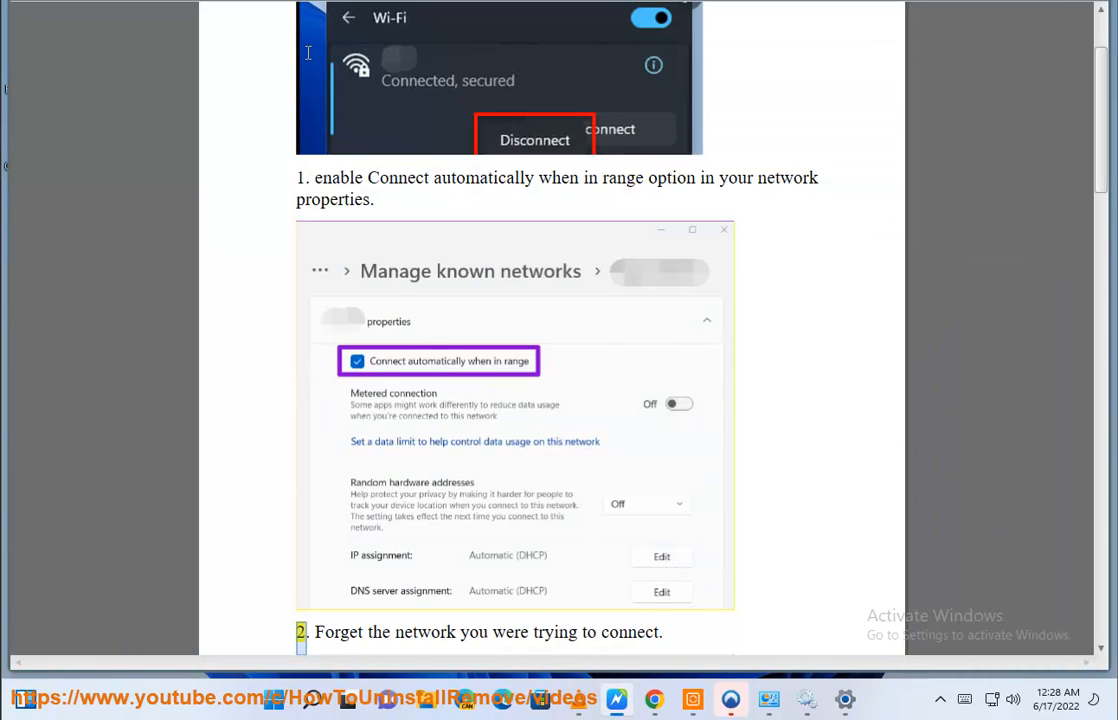
scroll(696, 297, down, 3)
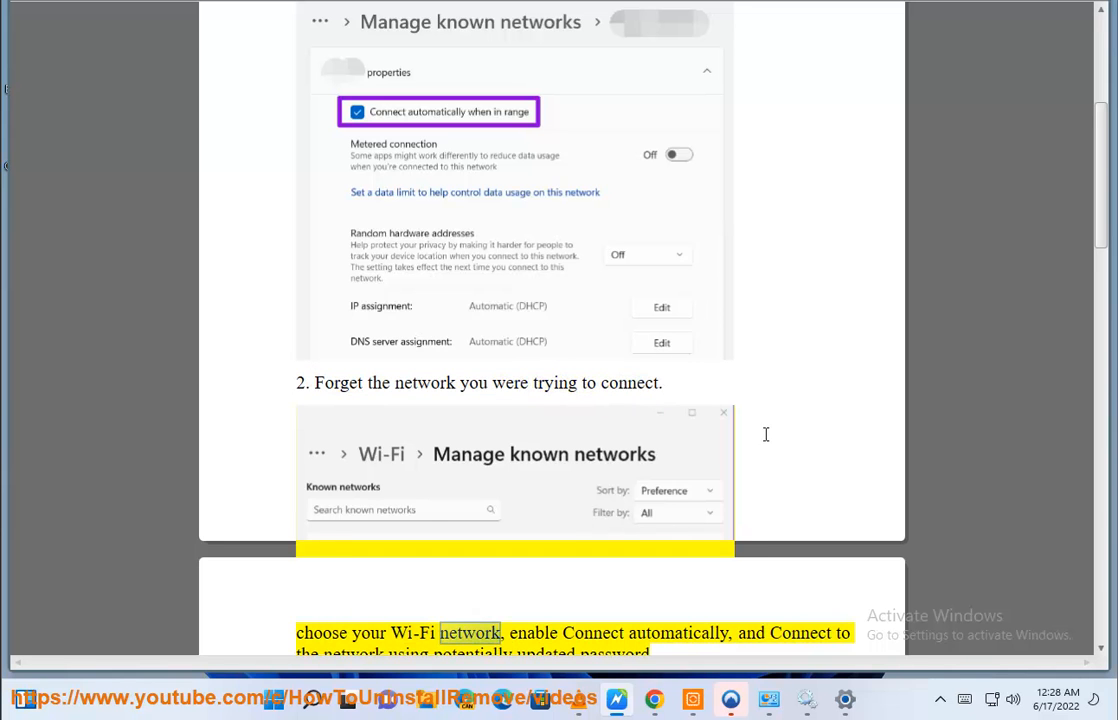
scroll(769, 443, down, 1)
scroll(769, 443, down, 2)
scroll(376, 515, down, 1)
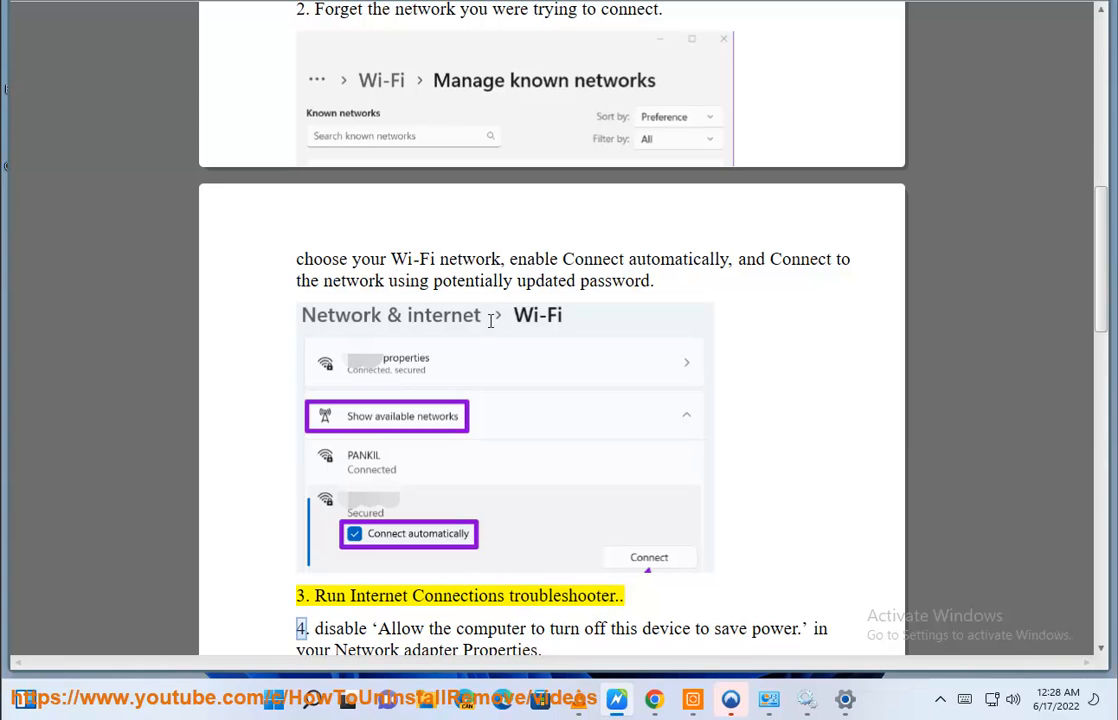
- Open Control Panel, search for "TR" and list all troubleshooting categories
click(311, 698)
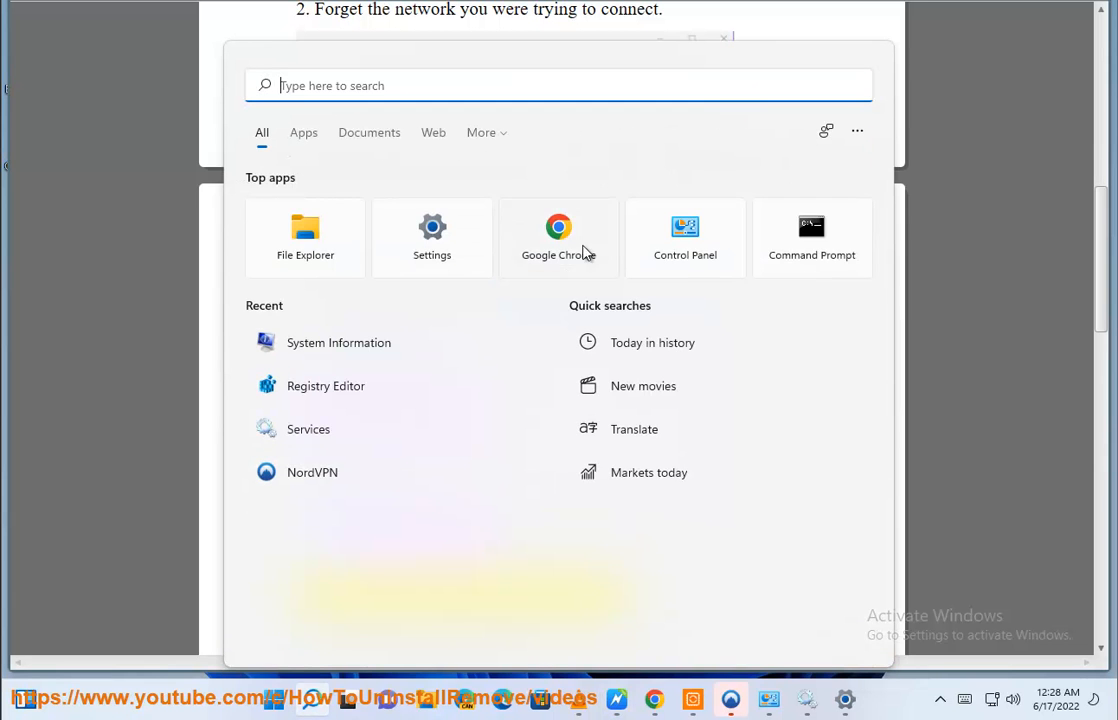
click(684, 240)
click(812, 111)
text(TR)
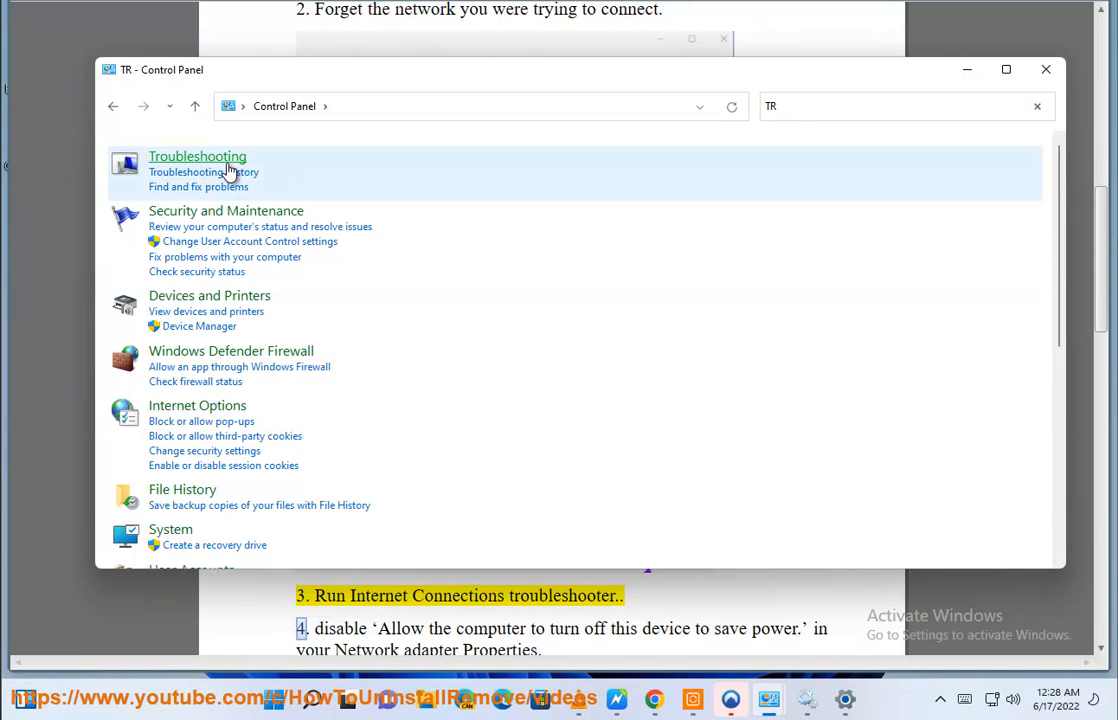
click(227, 163)
click(148, 182)
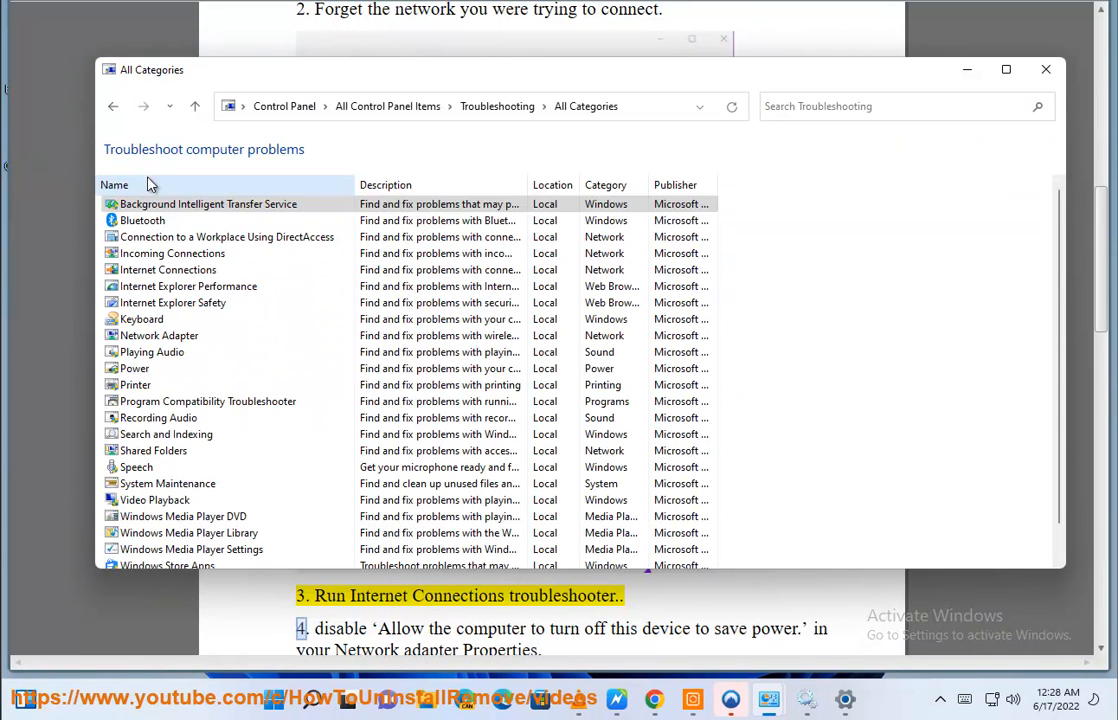
- Open the Internet Connections troubleshooter to view it, cancel it without running it and close the troubleshooting window
click(228, 254)
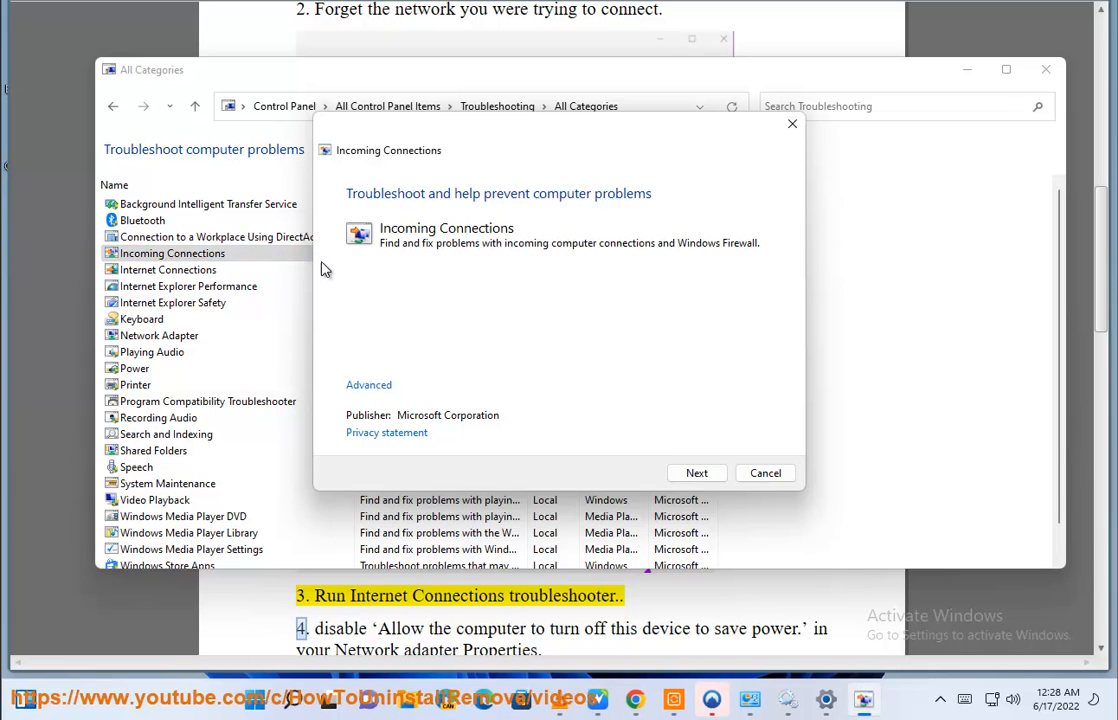
click(767, 473)
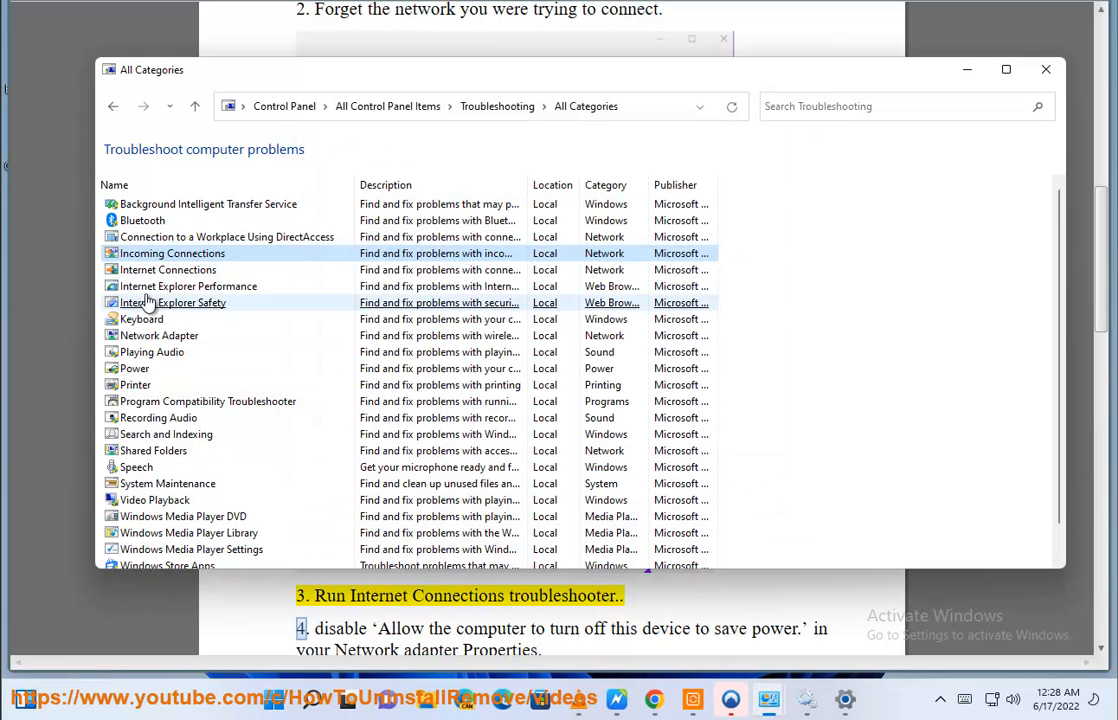
click(265, 270)
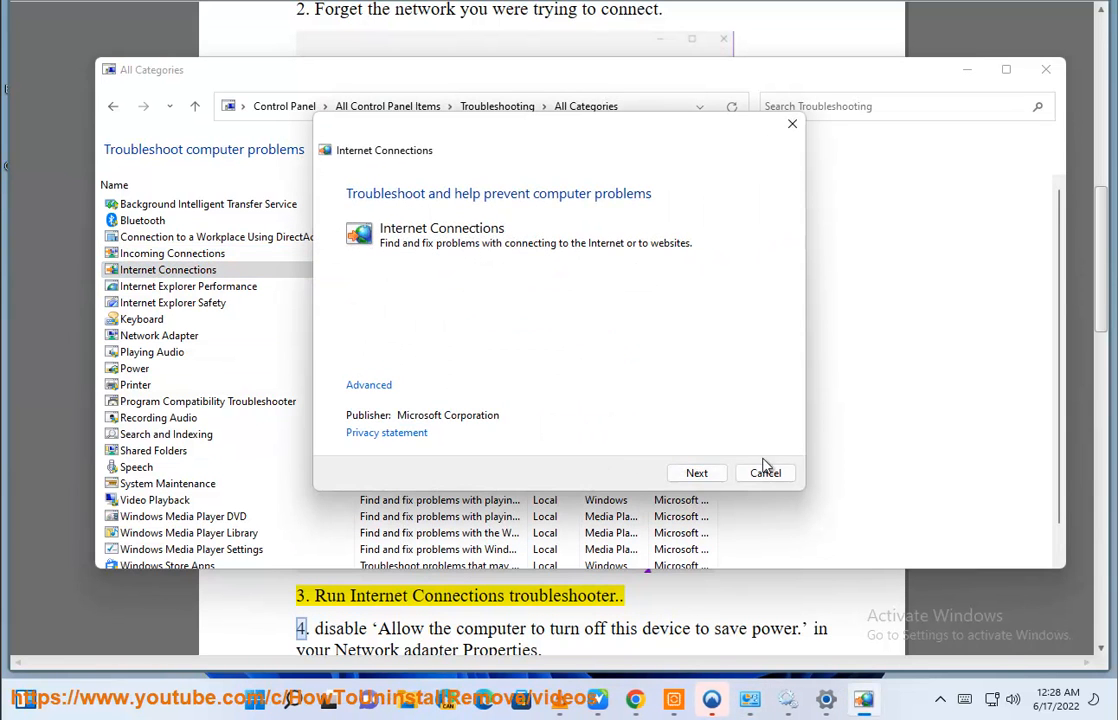
click(765, 471)
click(1043, 71)
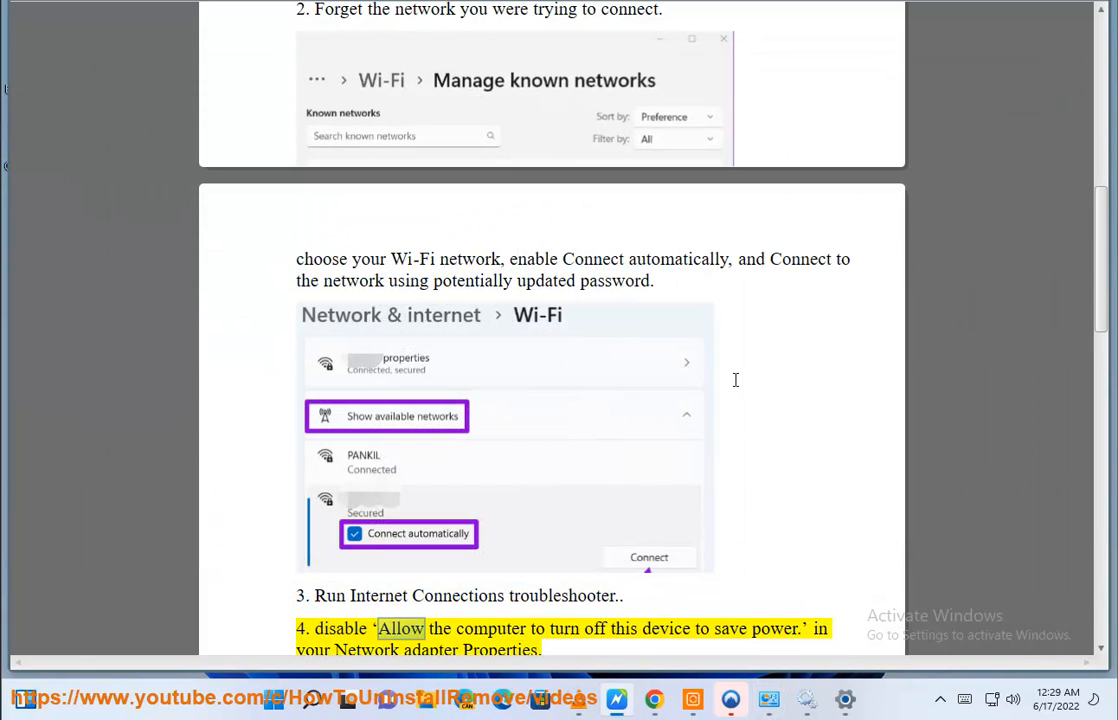
- Open Device Manager and move its window aside so the guide's power-saving instruction remains readable
scroll(755, 547, down, 4)
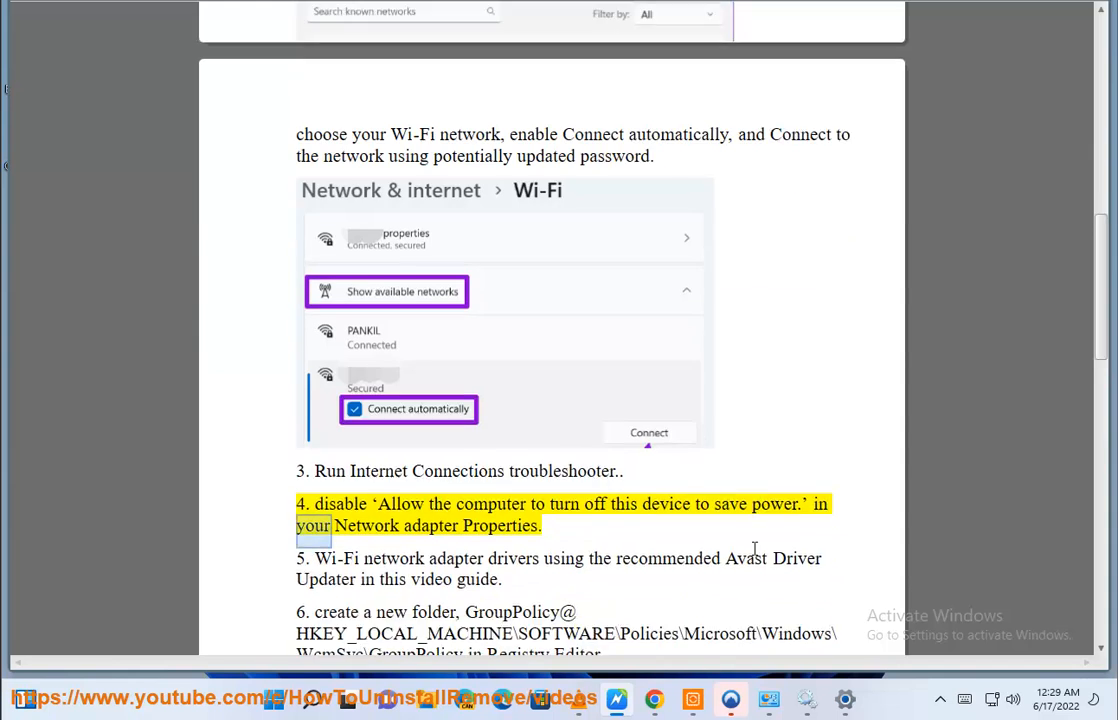
scroll(376, 530, up, 2)
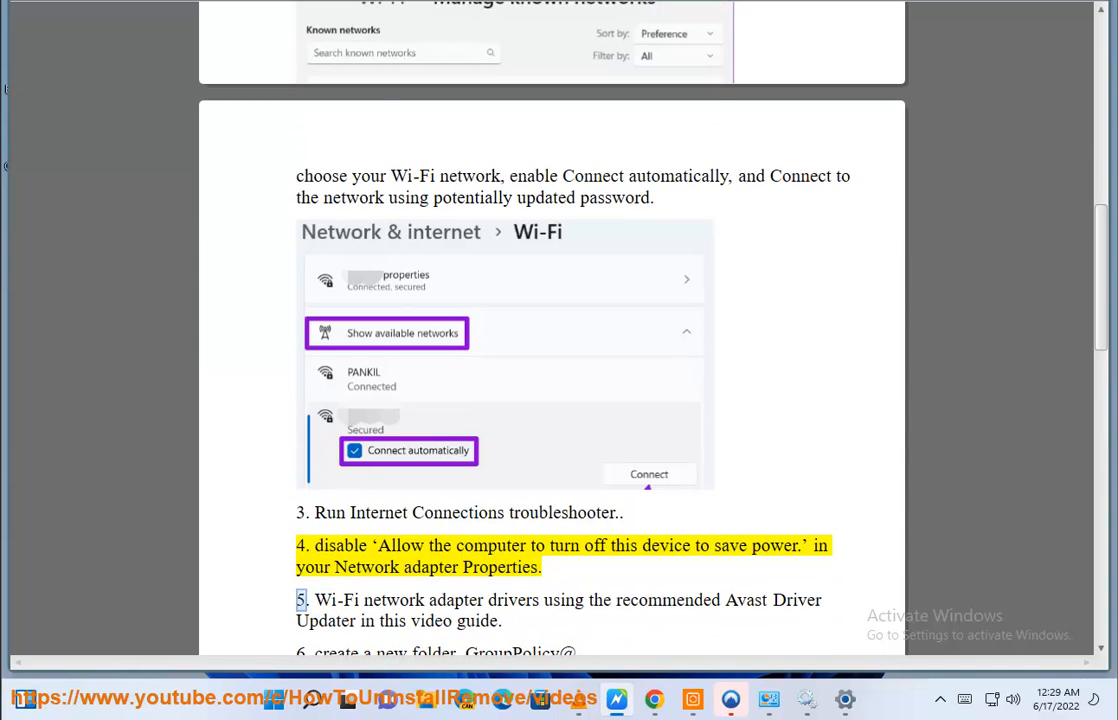
click(325, 704)
text(DV)
click(362, 228)
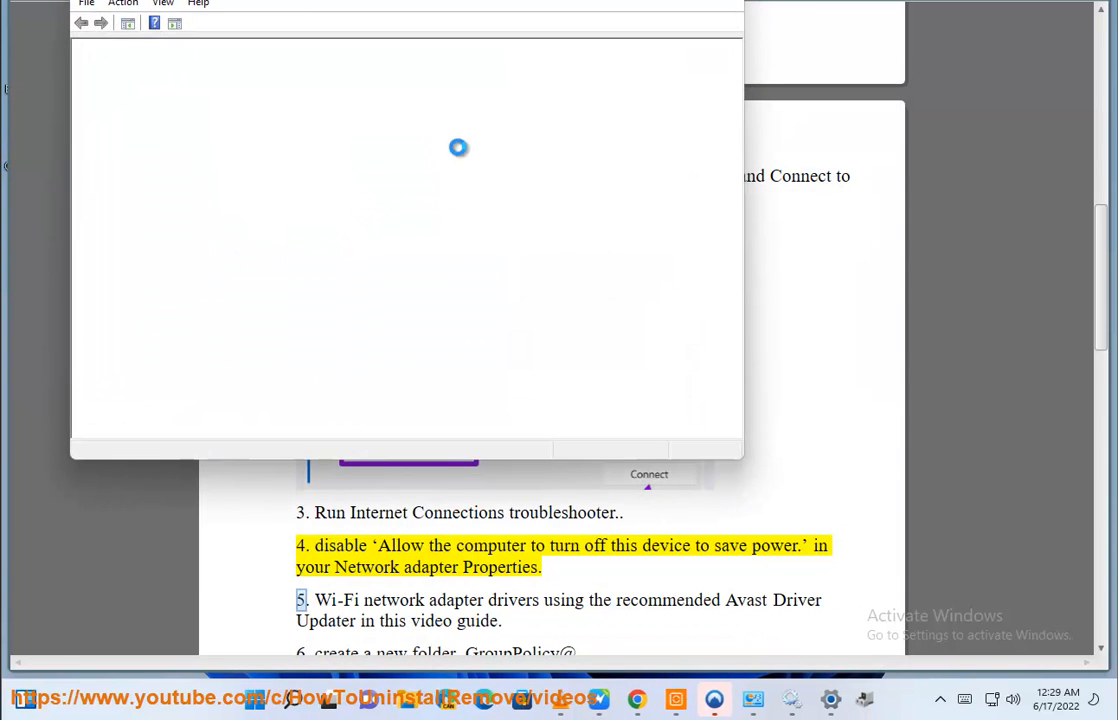
drag(324, 3, 782, 57)
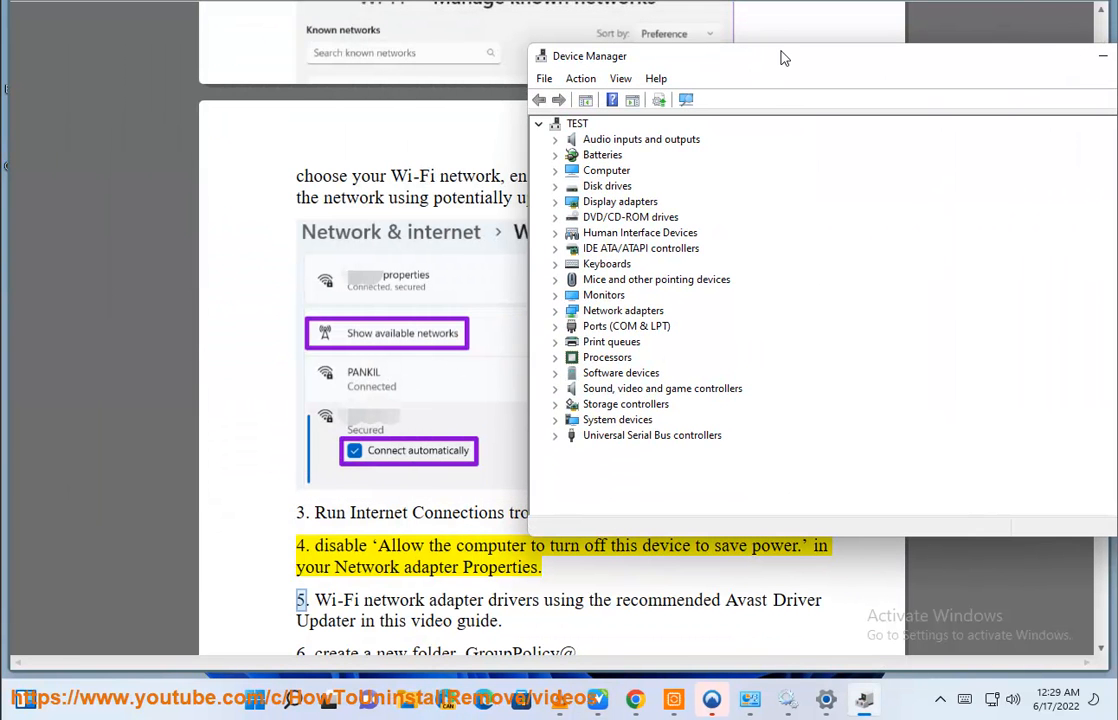
- Inspect the general, driver and resource properties of the VMware SVGA 3D display adapter and close them unchanged
click(556, 202)
click(628, 218)
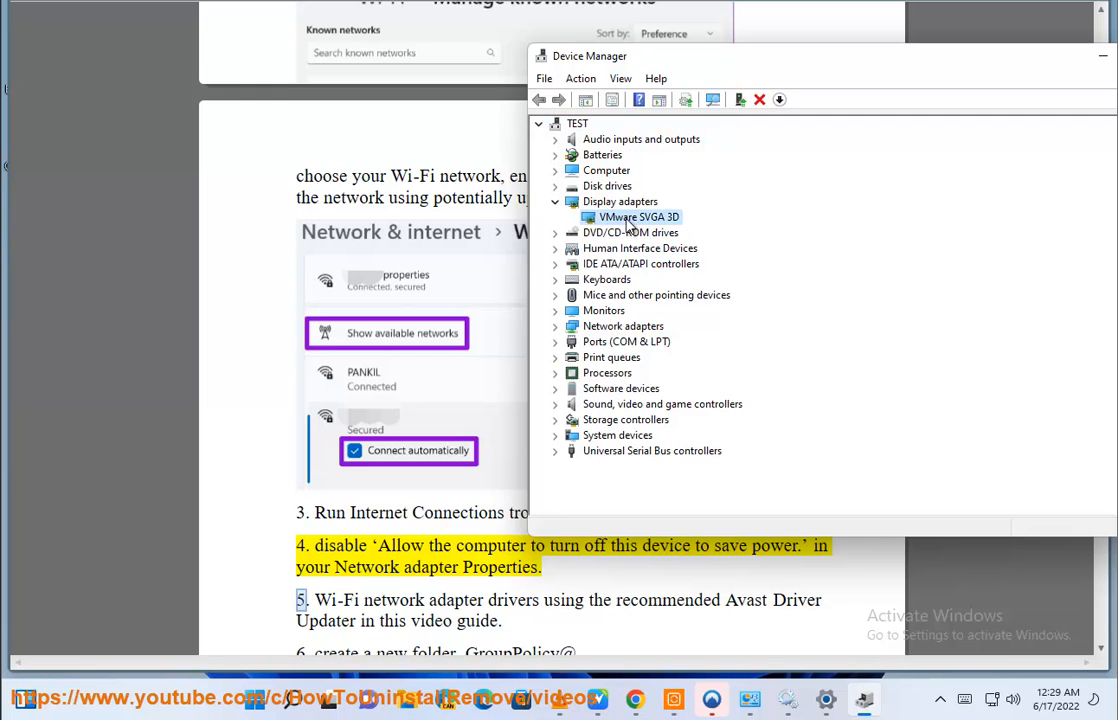
right_click(636, 222)
click(665, 321)
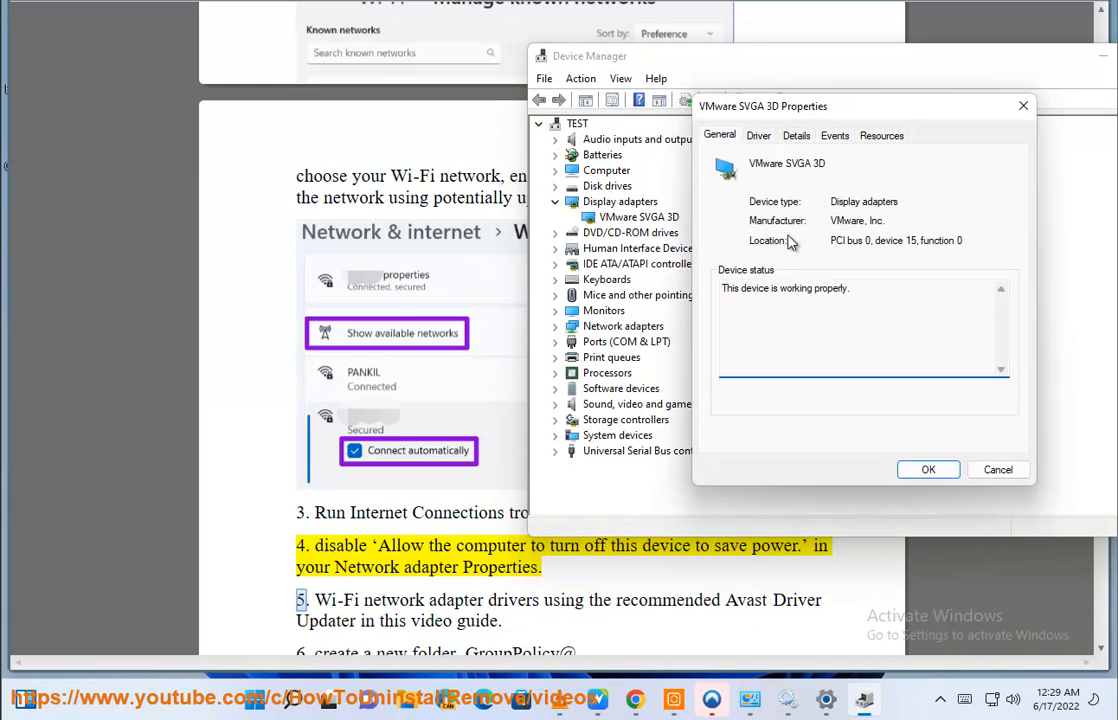
click(758, 137)
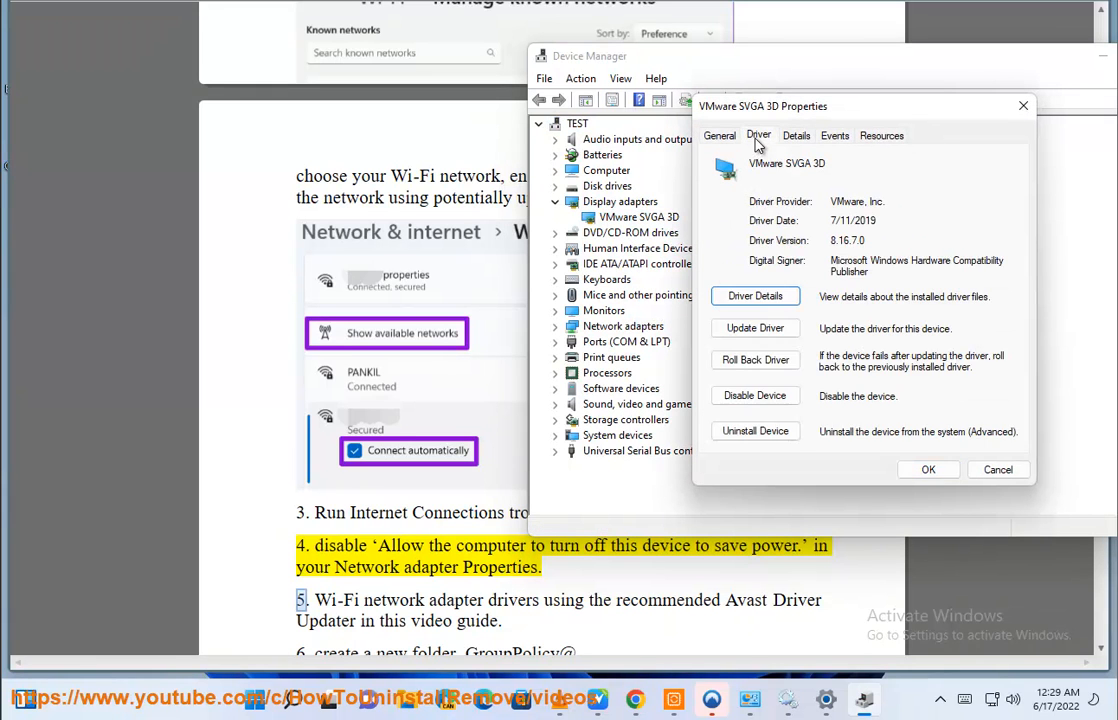
click(892, 137)
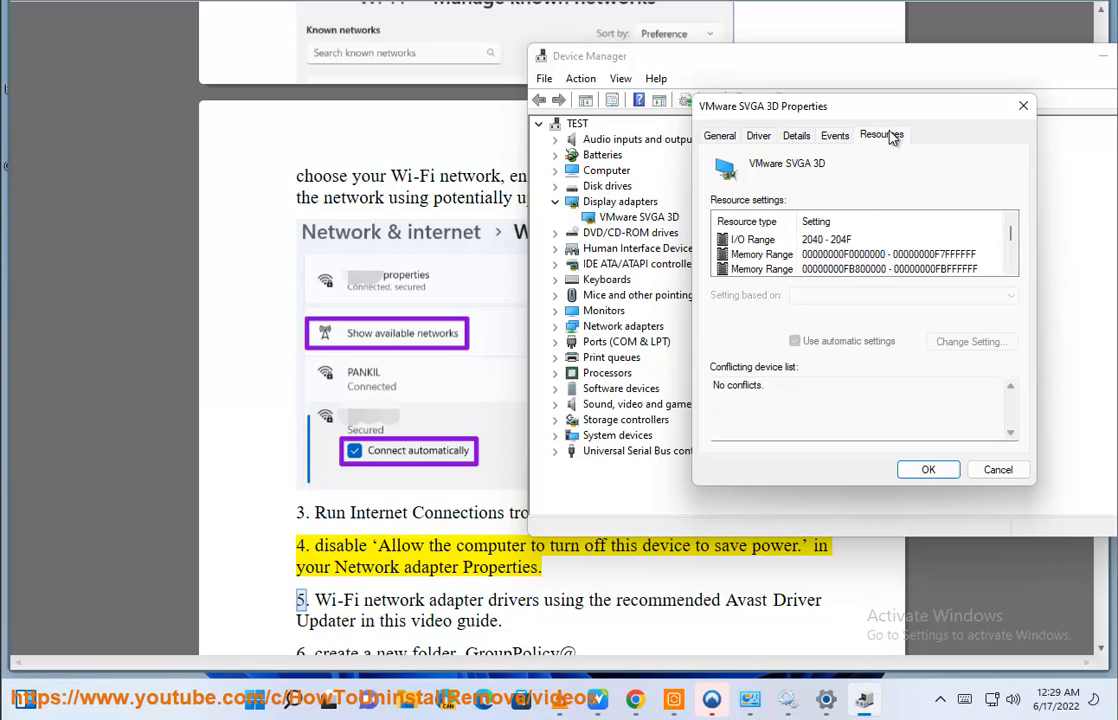
click(759, 140)
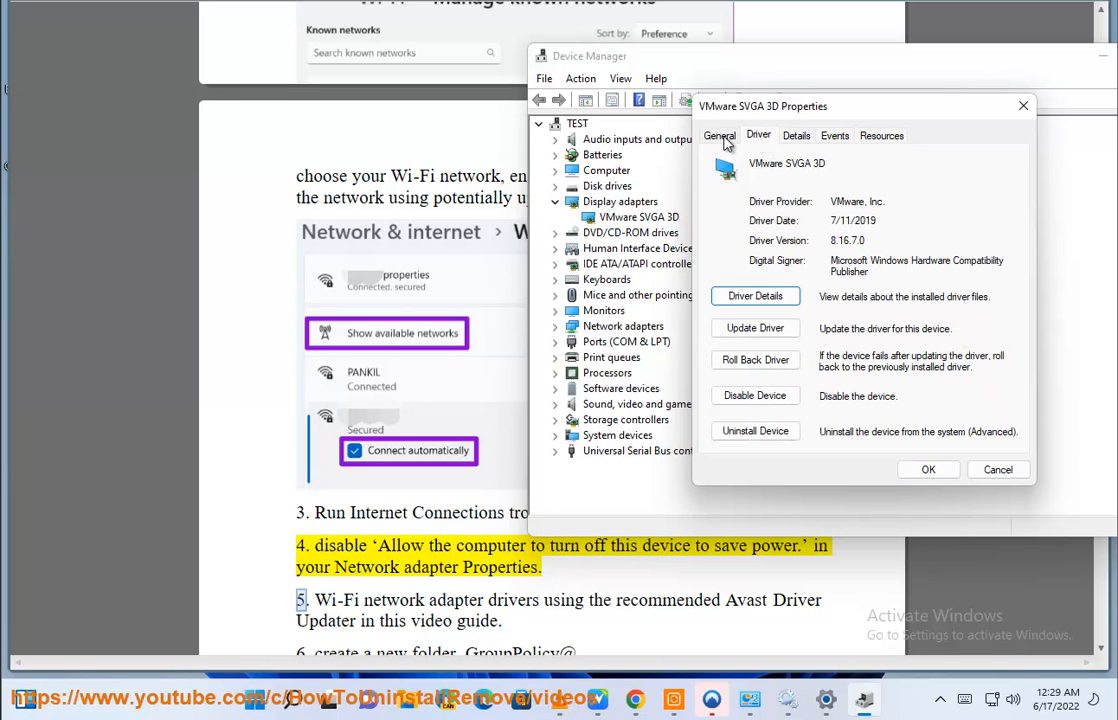
click(727, 144)
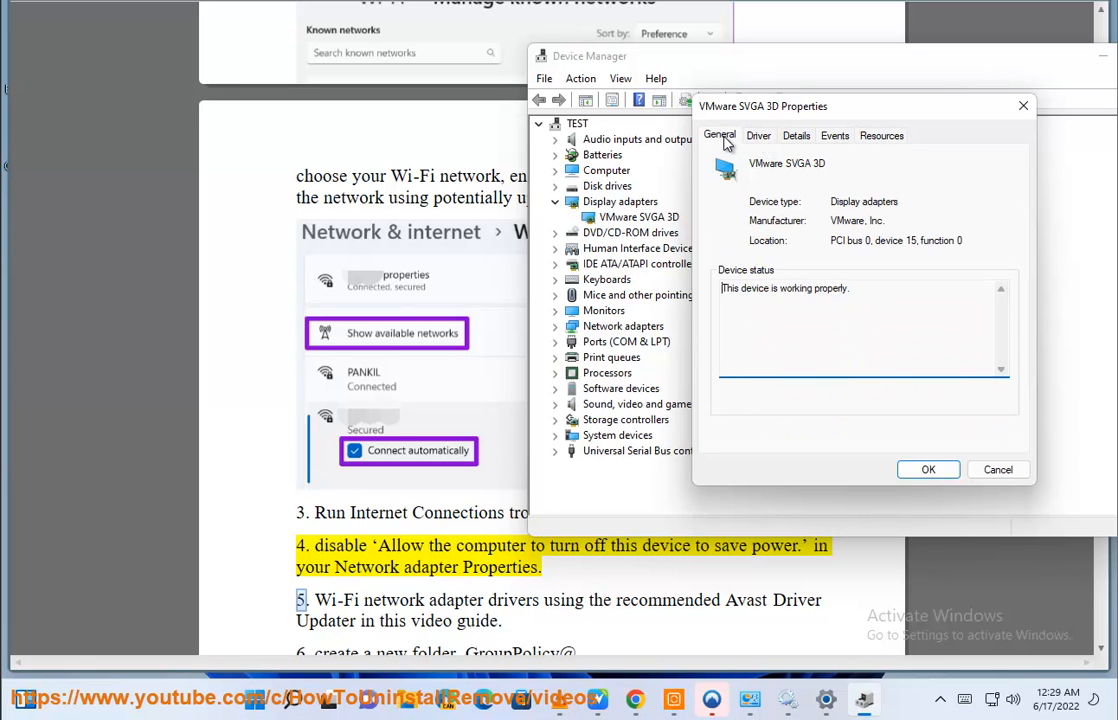
click(998, 469)
- Try disabling "Allow the computer to turn off this device to save power" for the Intel(R) 82574L adapter, discard the change and close Device Manager
click(556, 326)
click(641, 311)
right_click(641, 311)
click(688, 413)
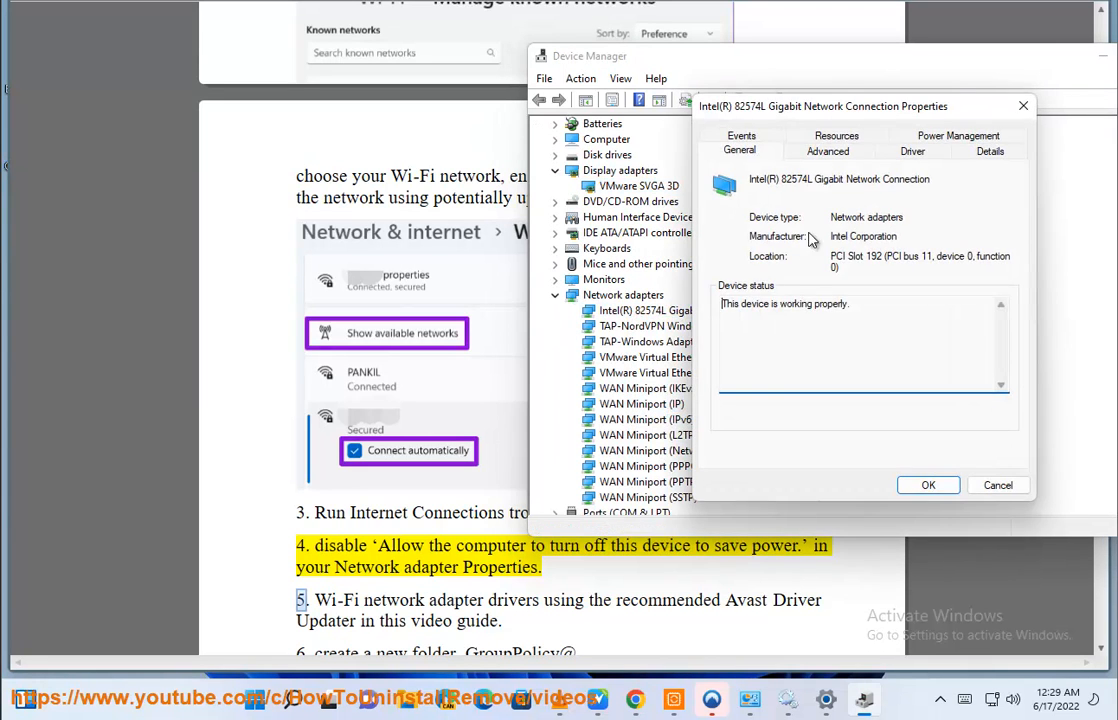
click(958, 136)
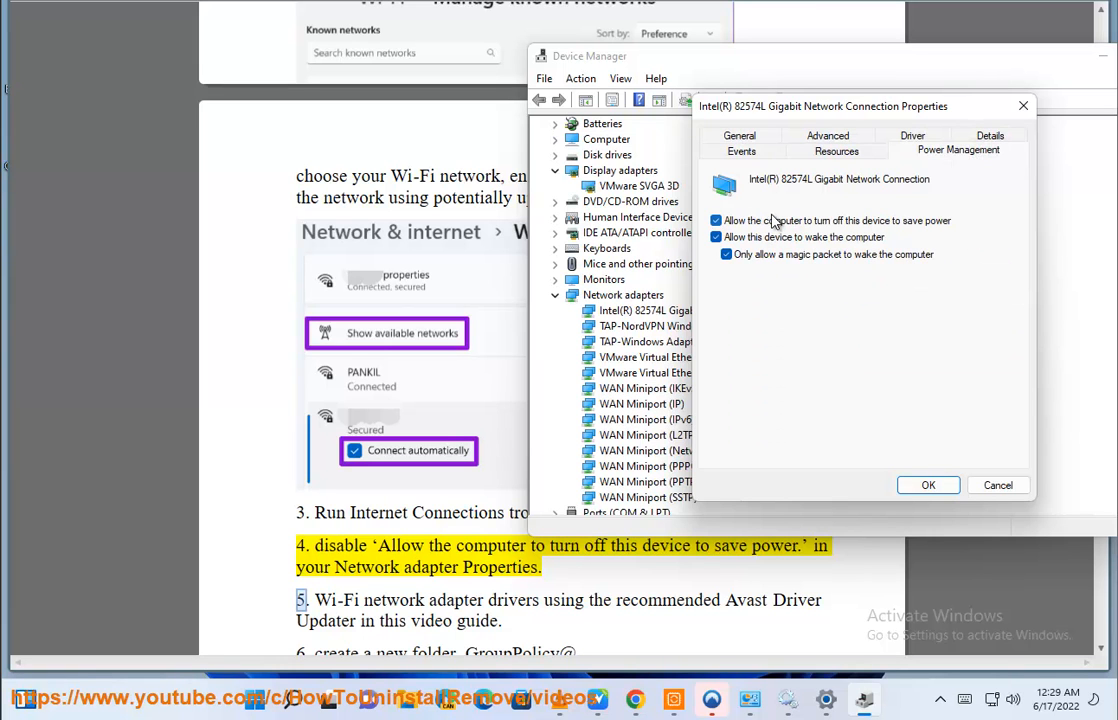
click(775, 221)
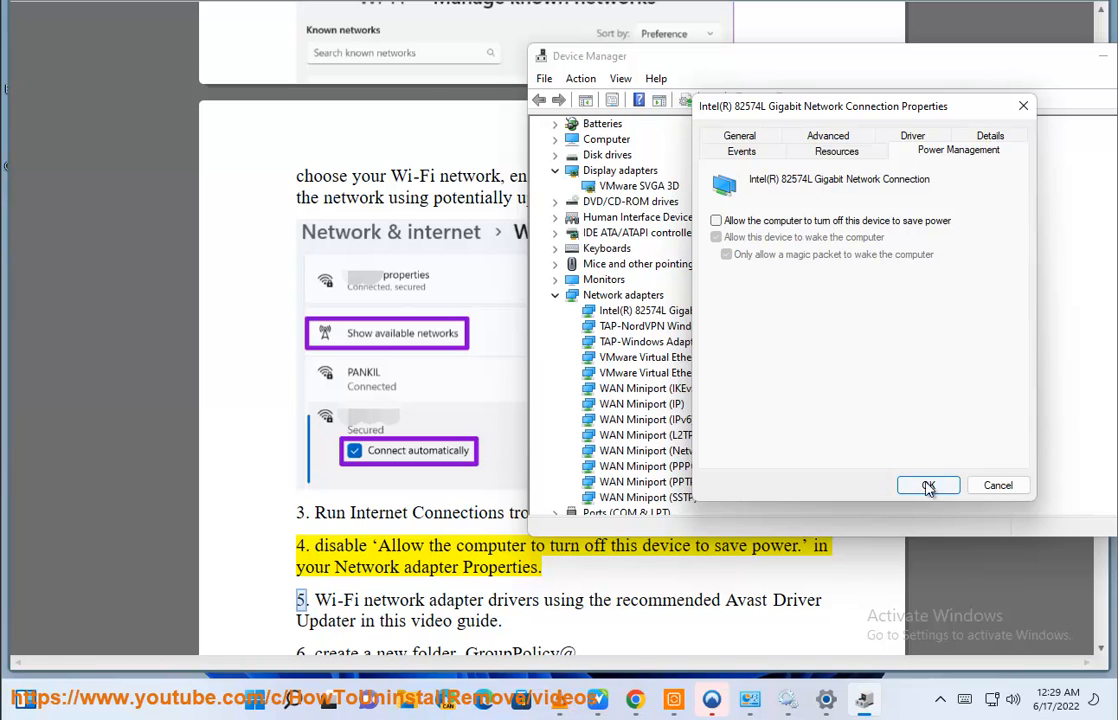
click(992, 487)
drag(1072, 57, 833, 75)
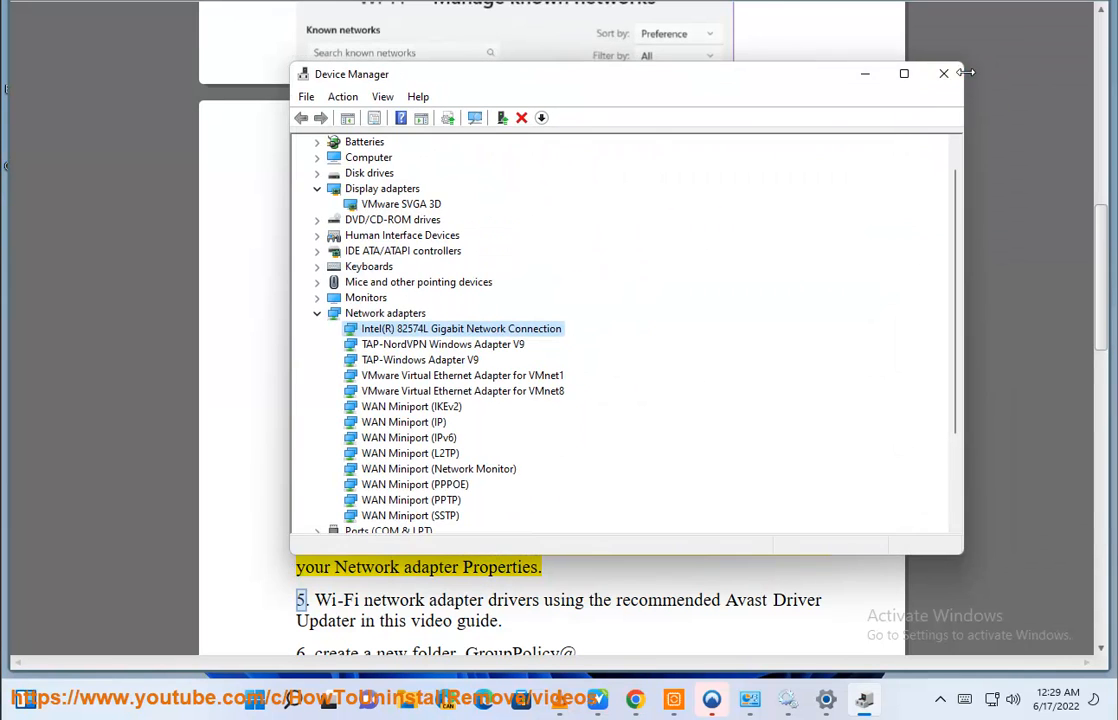
click(943, 73)
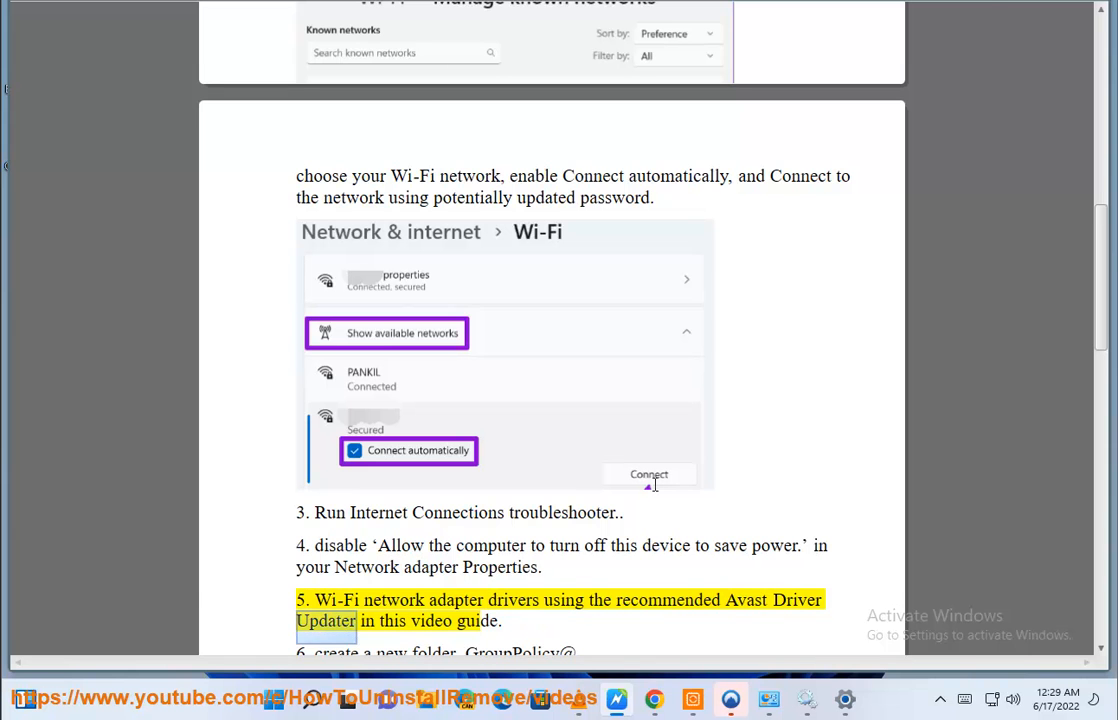
- Switch to Avast Driver Updater, start a new scan for outdated drivers and return to the guide
click(693, 699)
click(138, 103)
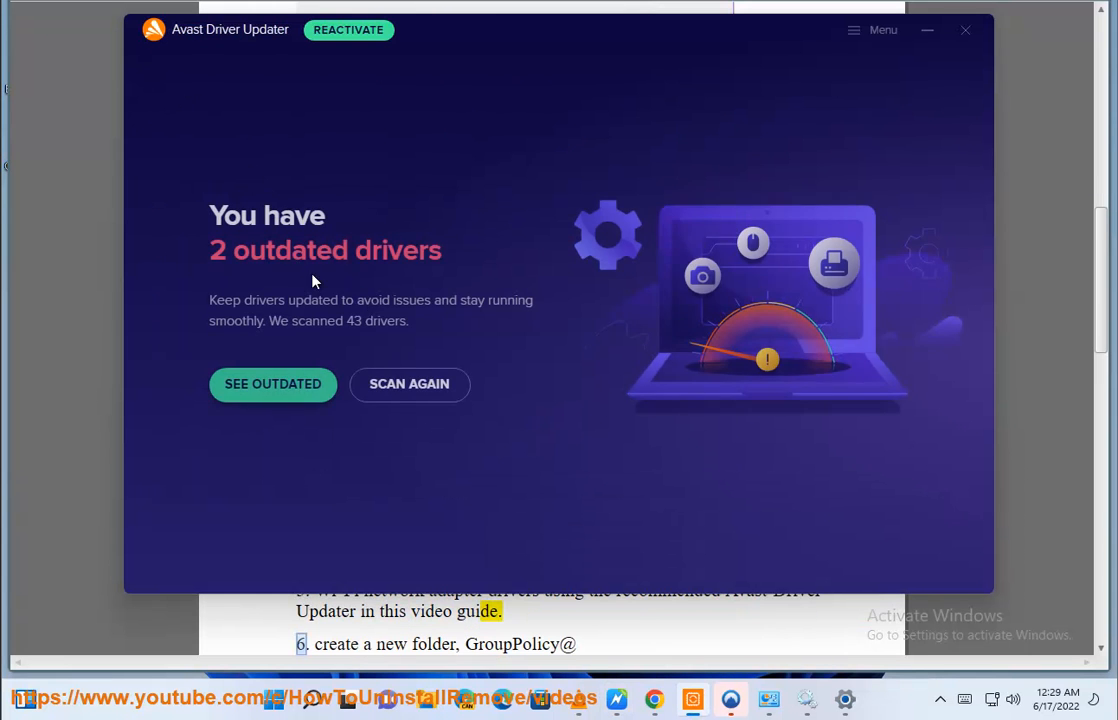
click(407, 386)
click(82, 382)
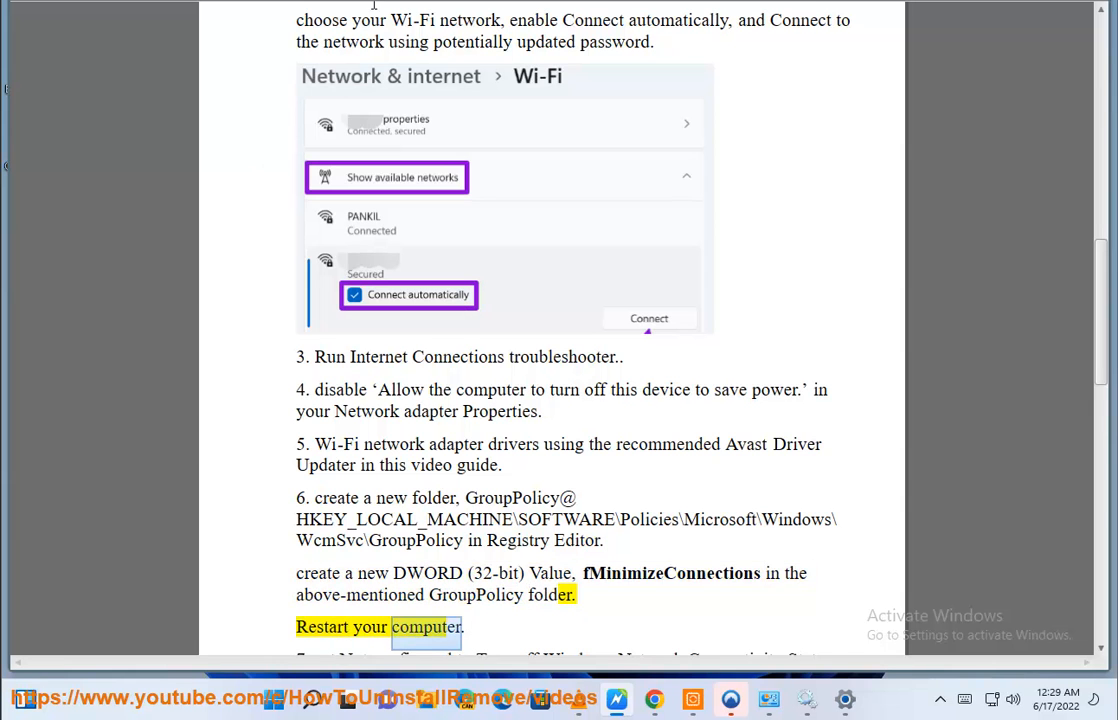
- Search Windows for "REG" and open Registry Editor
click(311, 698)
text(REG)
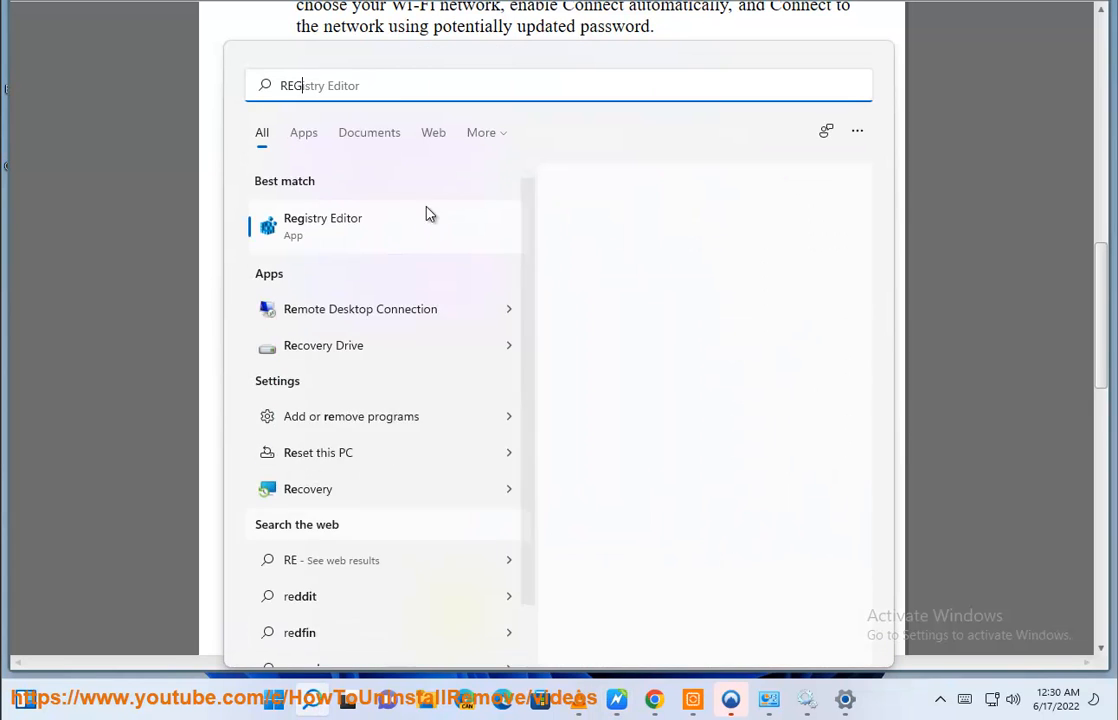
click(400, 240)
click(444, 447)
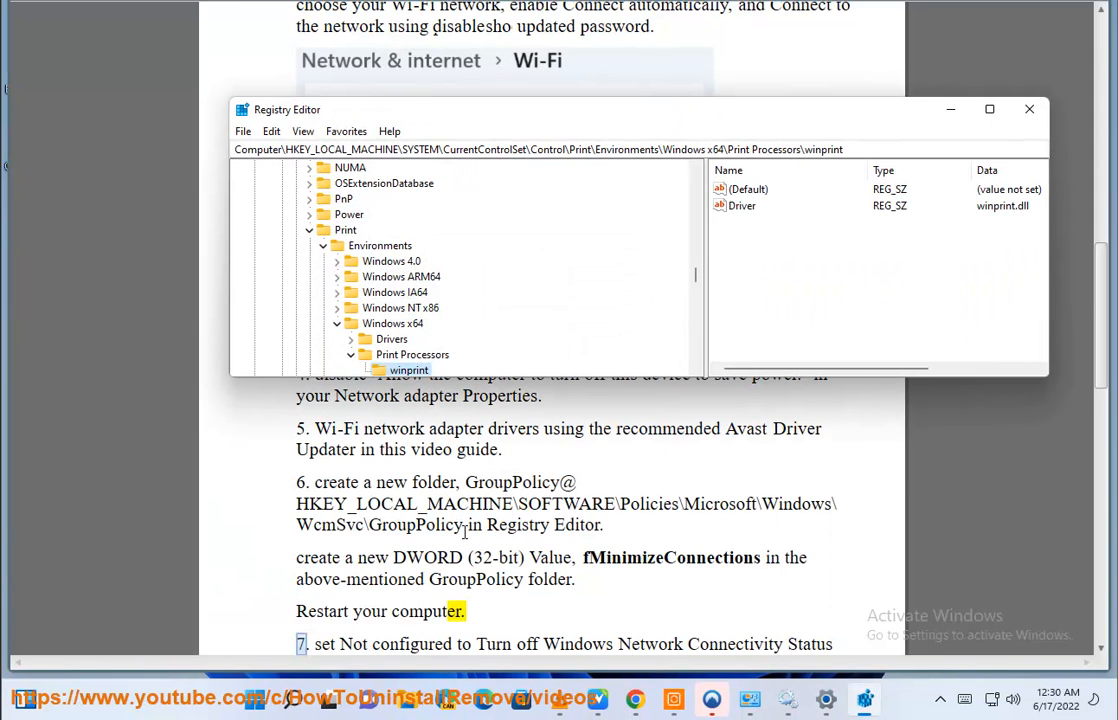
- Copy the GroupPolicy key path from the guide and go to HKEY_LOCAL_MACHINE\SOFTWARE\Policies\Microsoft\Windows\WcmSvc\GroupPolicy in the registry
drag(464, 533, 278, 507)
key(ctrl+c)
key(alt+Tab)
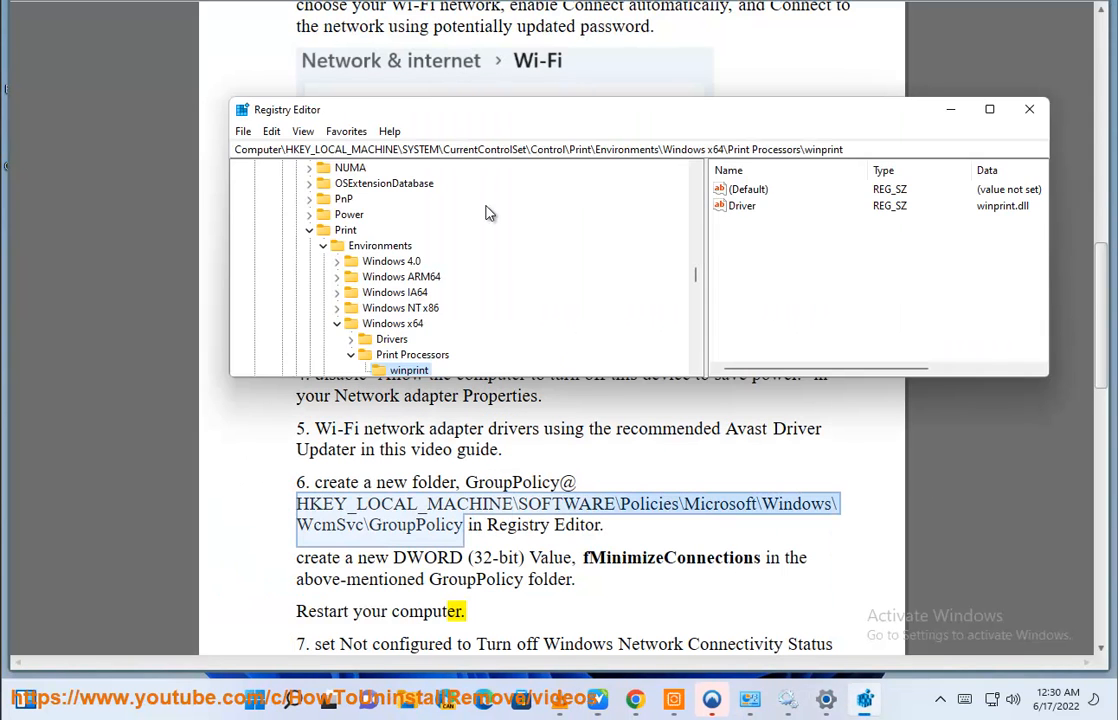
click(868, 149)
key(ctrl+a)
key(Delete)
key(ctrl+v)
key(Return)
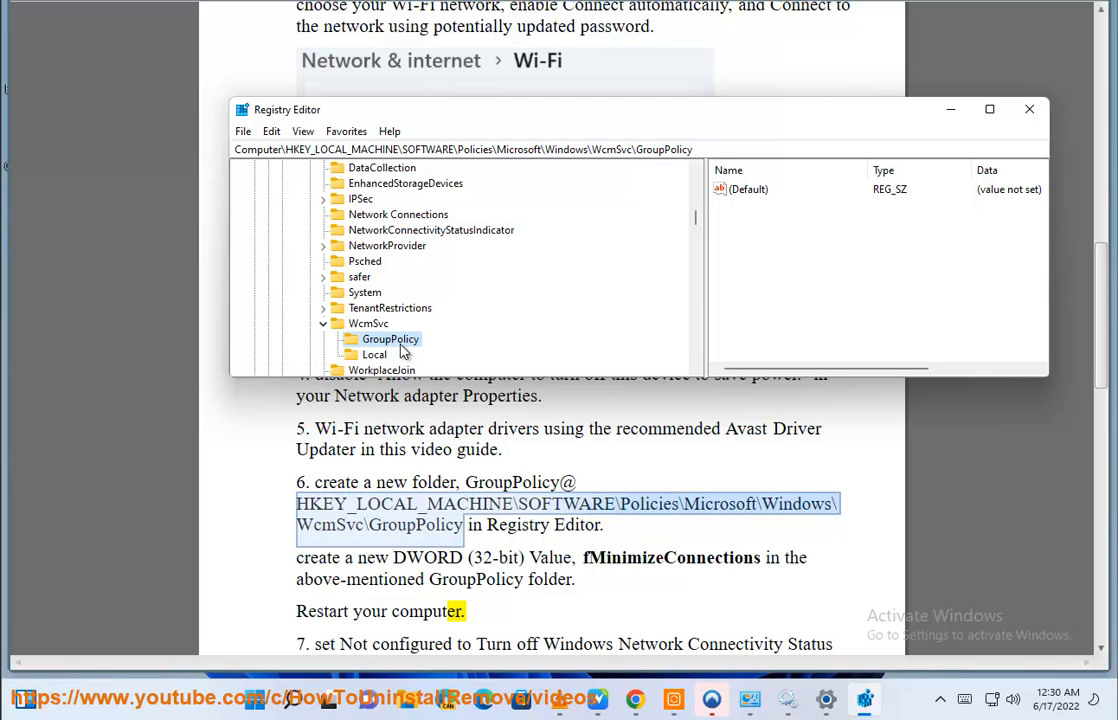
- Create a DWORD (32-bit) value named fMinimizeConnections in the GroupPolicy registry key, using the name from the guide
double_click(641, 557)
key(ctrl+c)
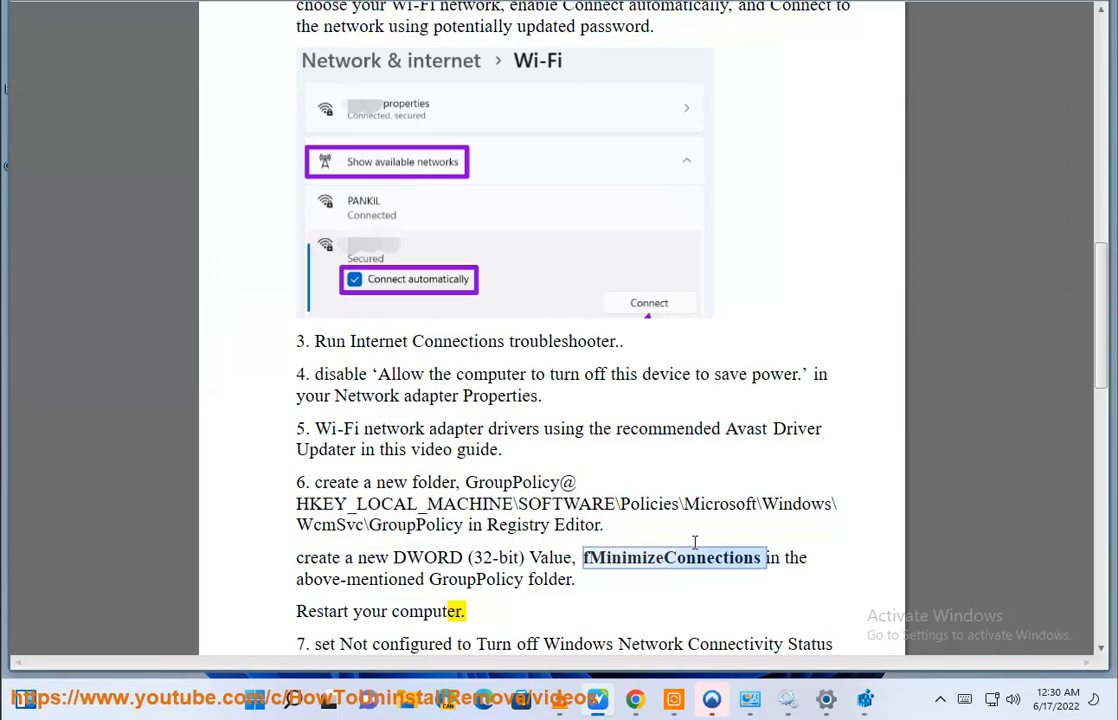
click(867, 704)
right_click(792, 249)
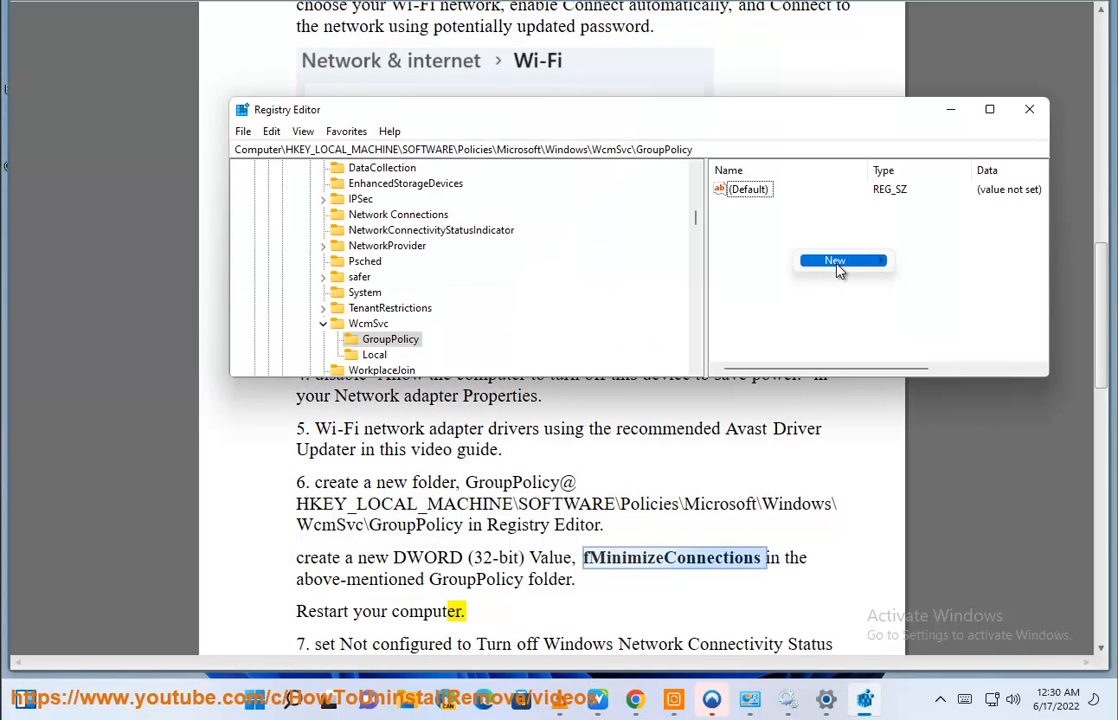
mouse_move(836, 260)
click(968, 329)
key(ctrl+v)
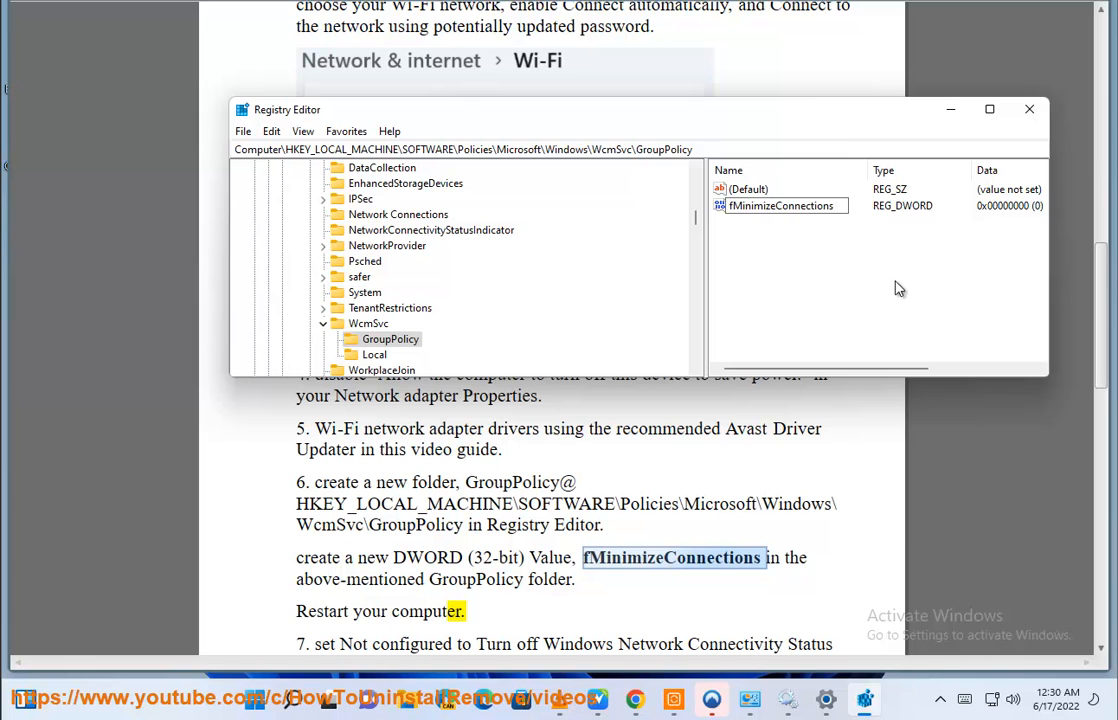
key(Return)
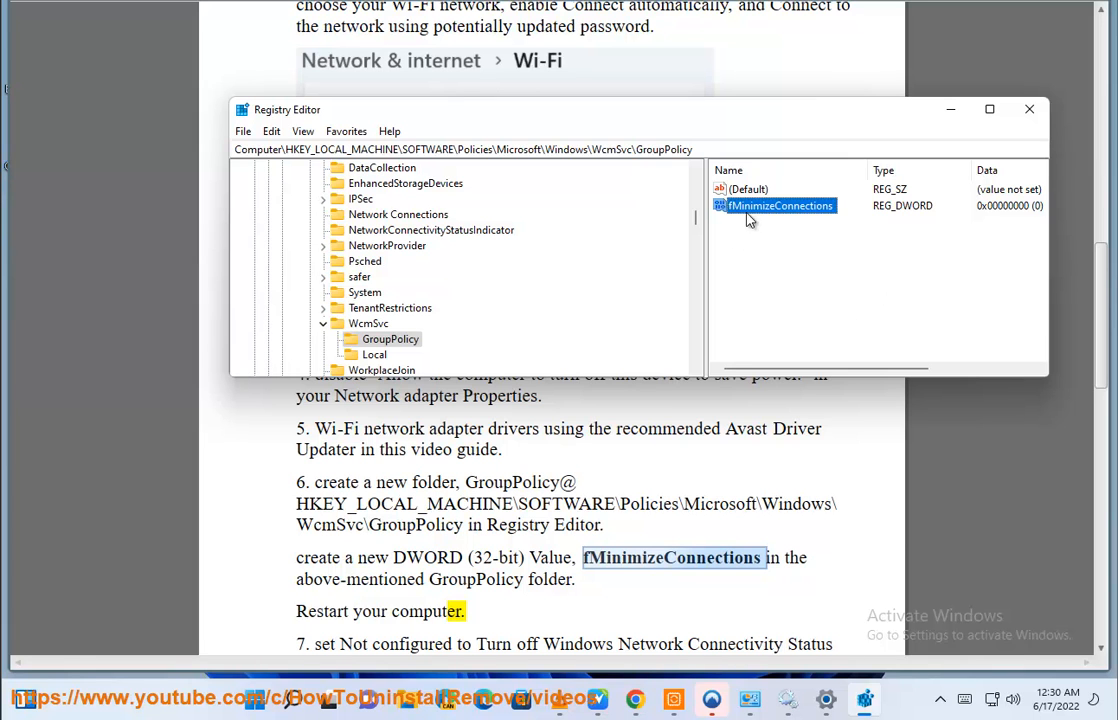
- Show the computer's Restart option without using it, then delete the fMinimizeConnections value and return to the guide
click(255, 698)
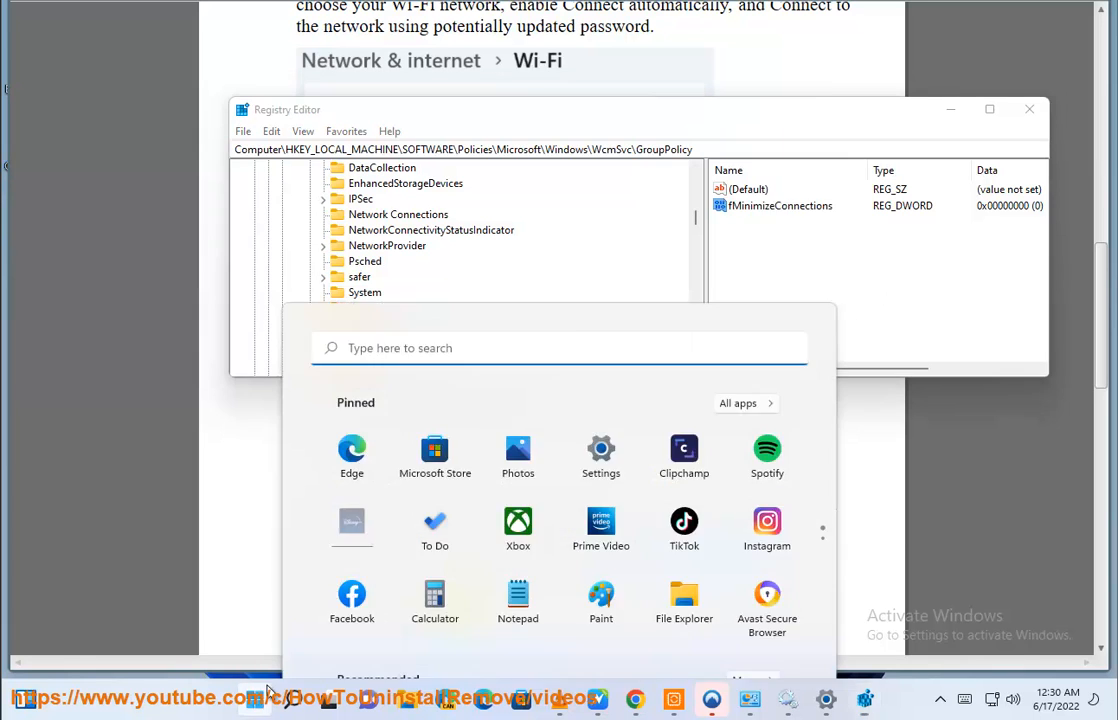
click(773, 639)
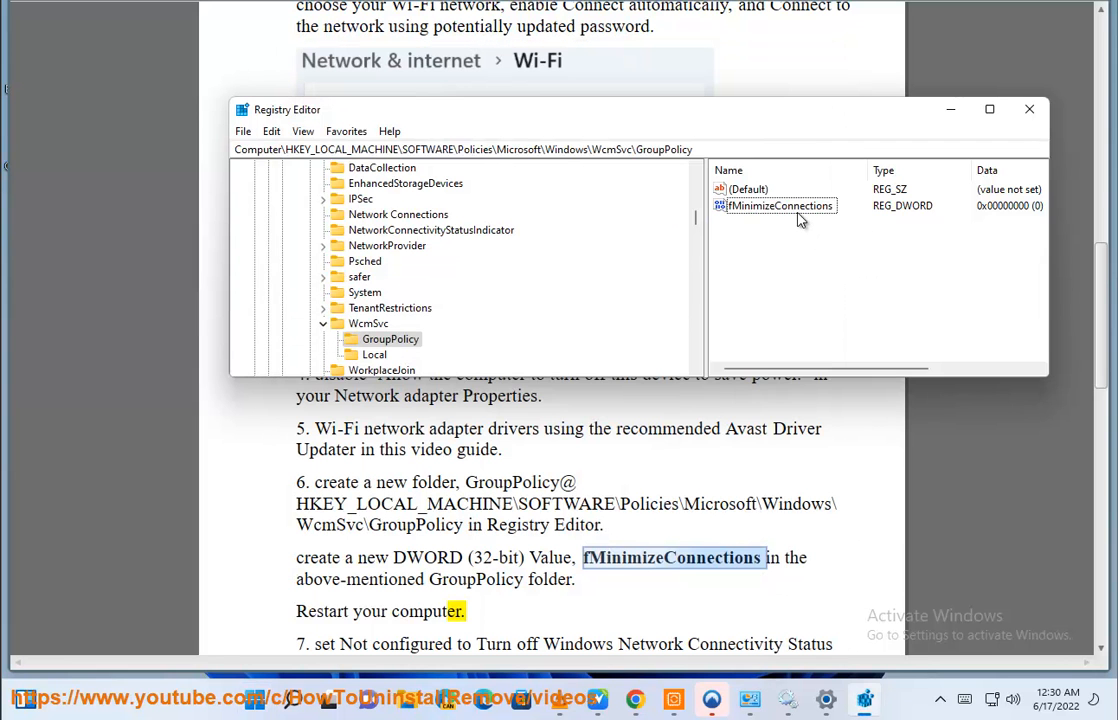
key(Delete)
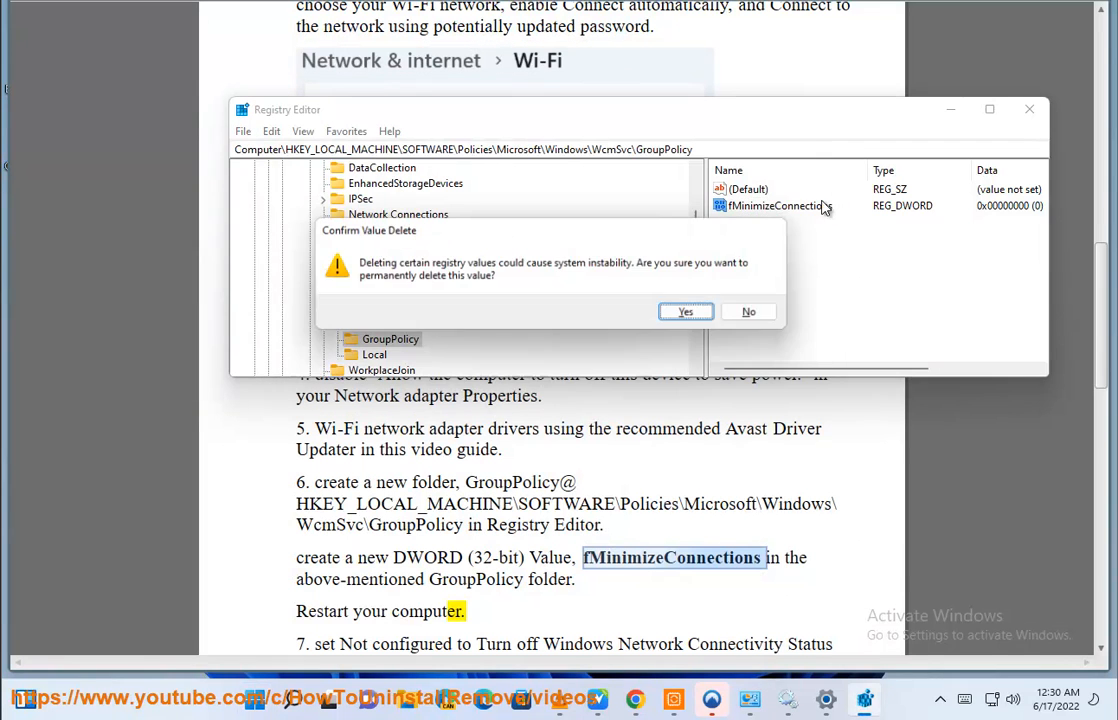
key(Return)
click(950, 109)
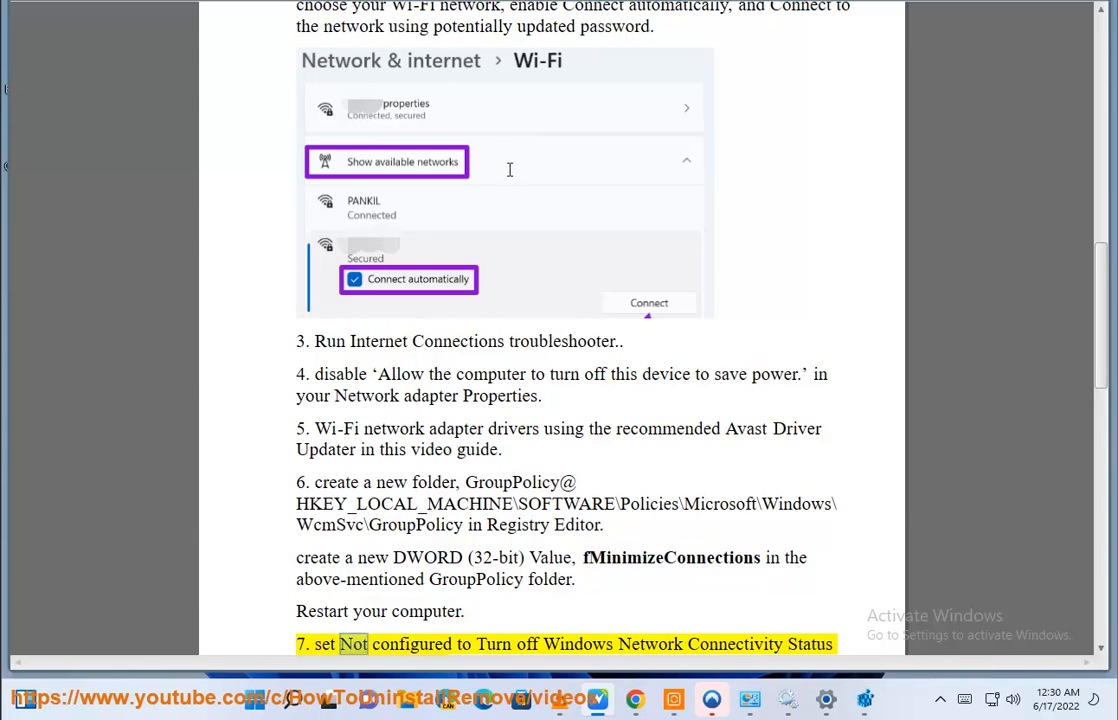
- Copy gpedit.msc from item 7 of the guide, run it through Windows search and bring up Local Group Policy Editor
scroll(562, 270, down, 8)
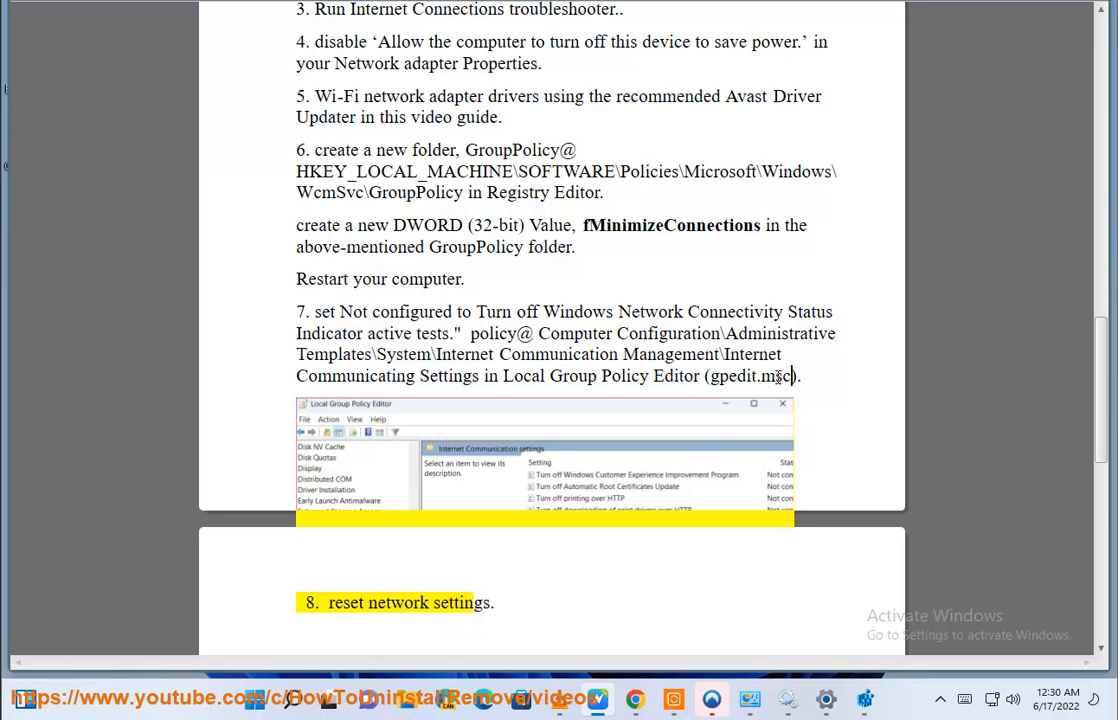
drag(791, 376, 714, 377)
key(ctrl+c)
click(292, 699)
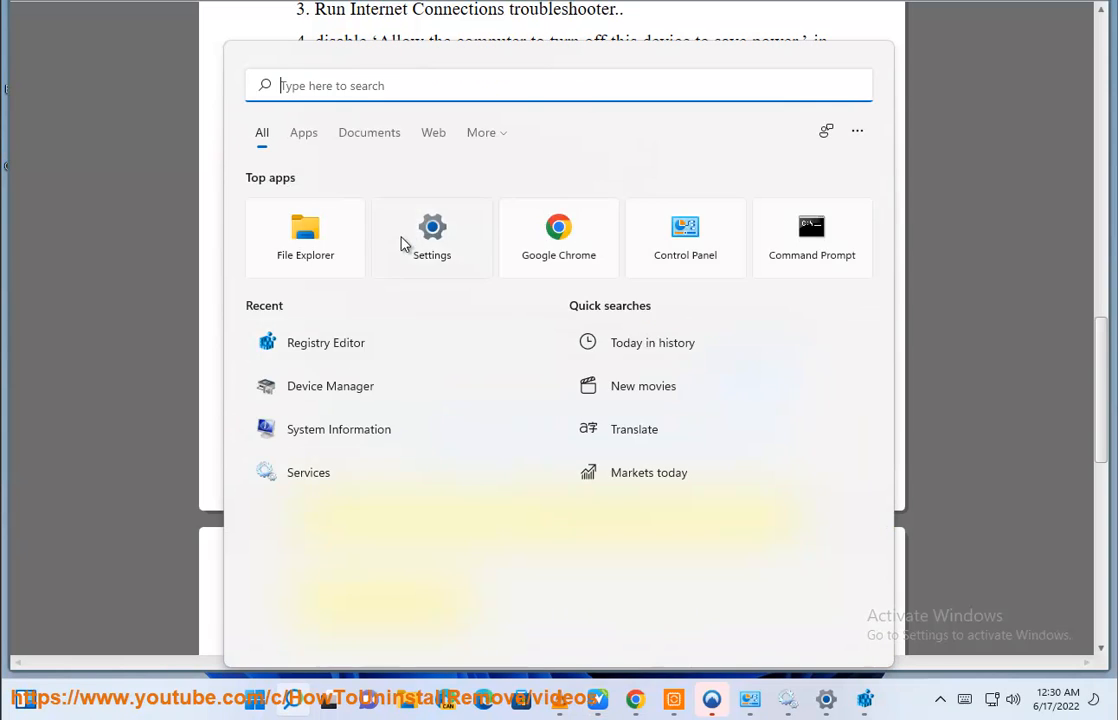
key(ctrl+v)
key(Return)
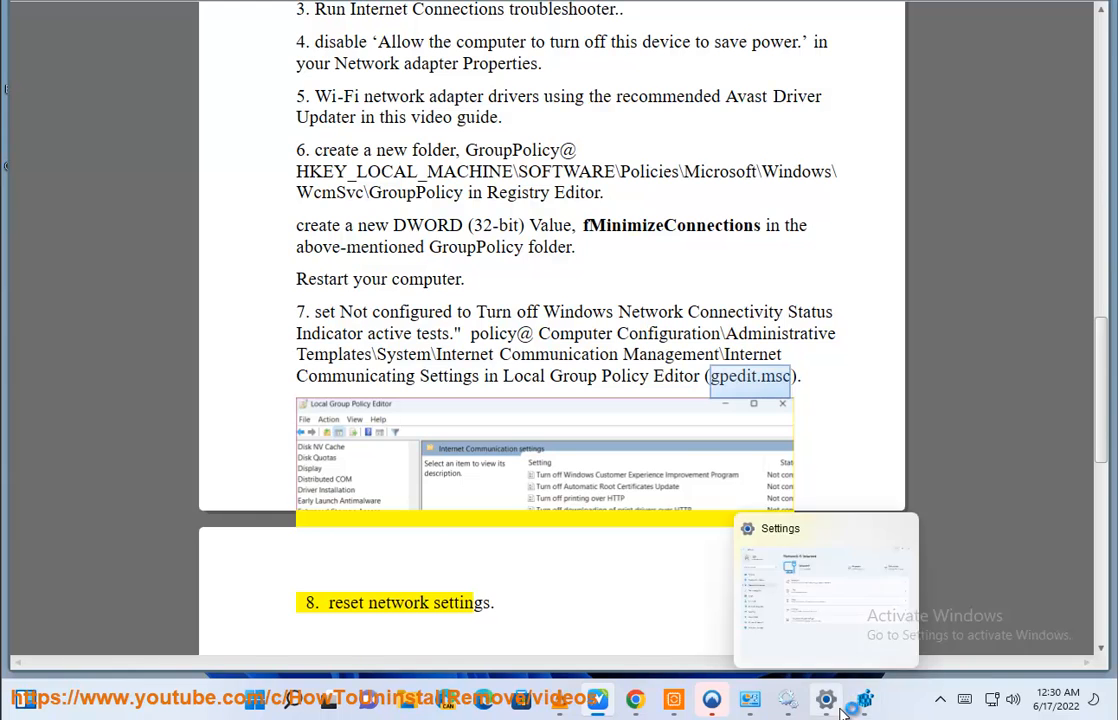
click(838, 704)
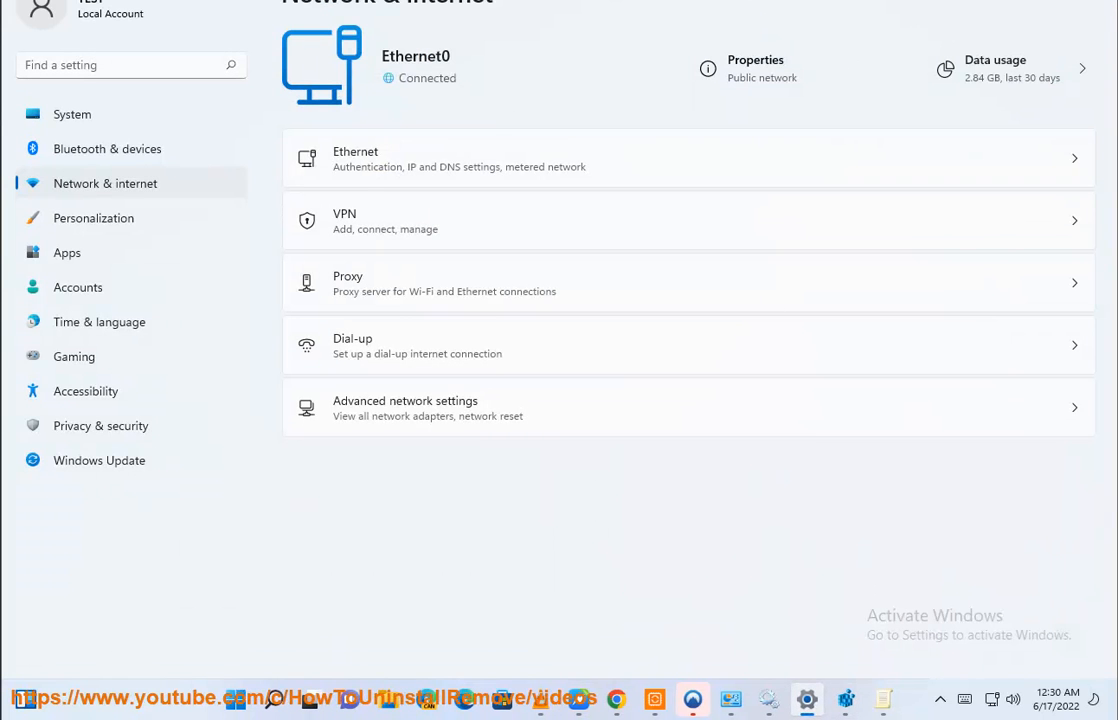
key(alt+F4)
click(866, 702)
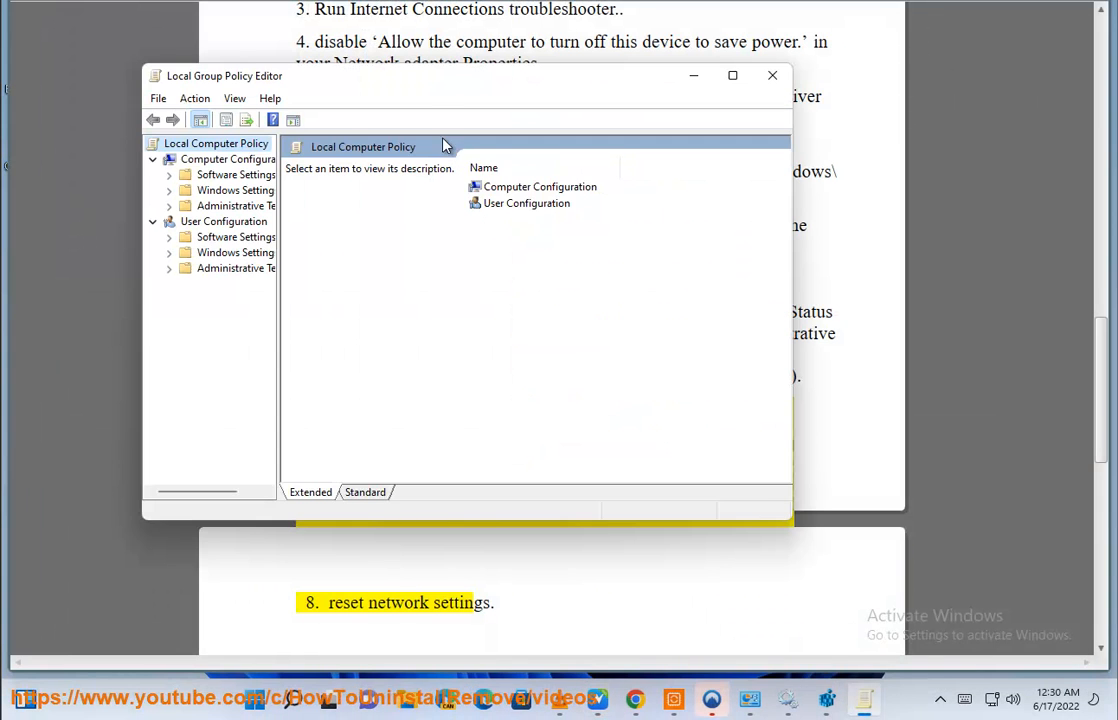
- Resize the policy editor window and its tree, and go to Computer Configuration\Administrative Templates\System
drag(789, 519, 1070, 307)
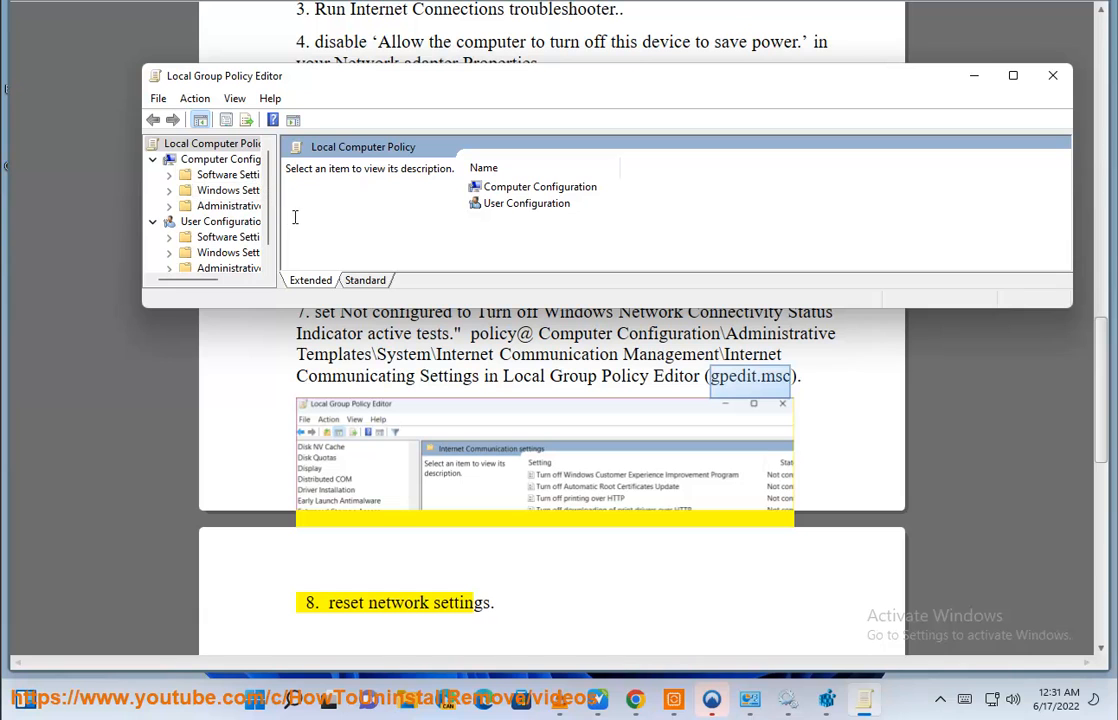
drag(278, 225, 354, 225)
click(240, 164)
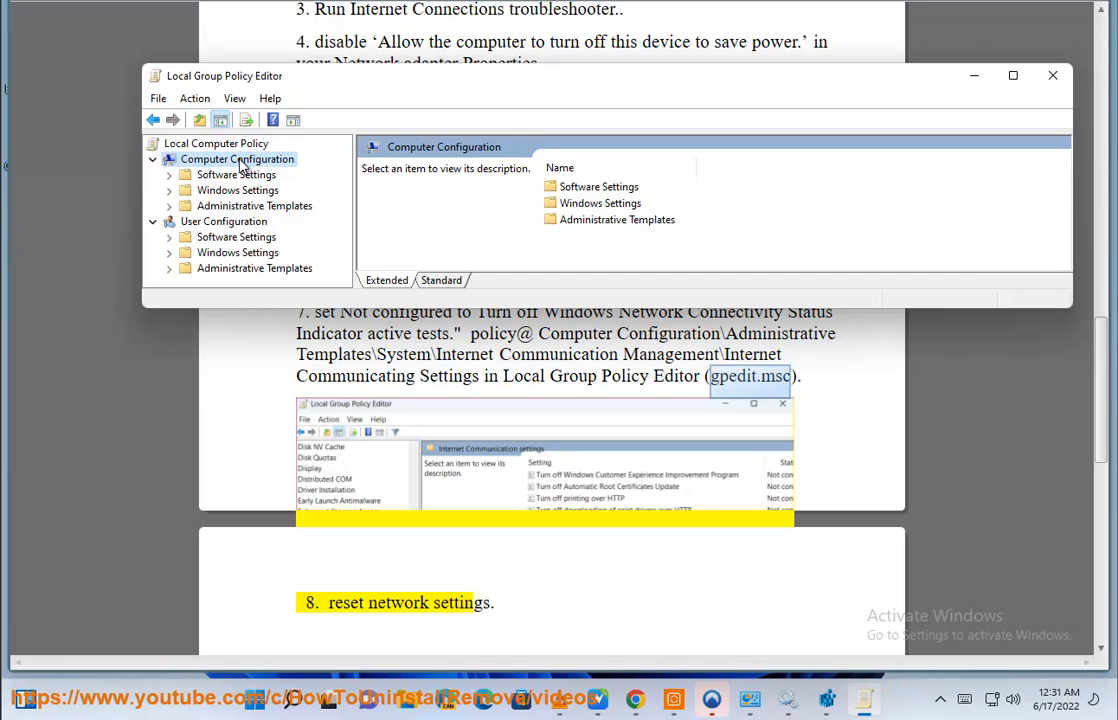
double_click(258, 206)
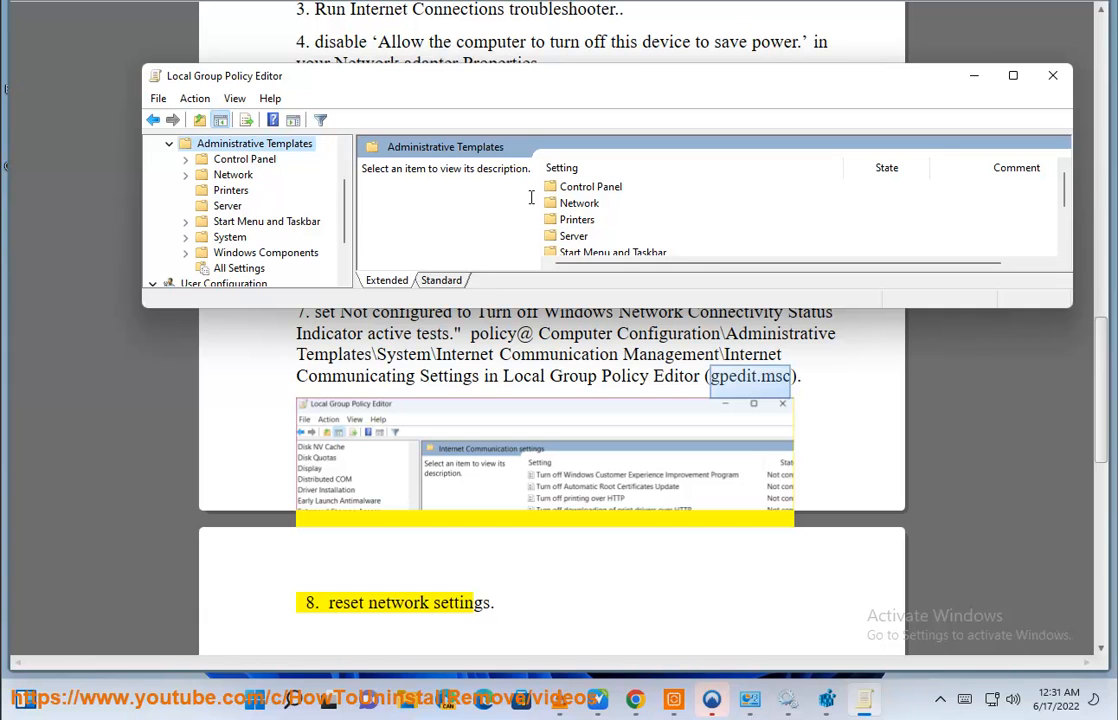
click(583, 238)
scroll(583, 238, down, 1)
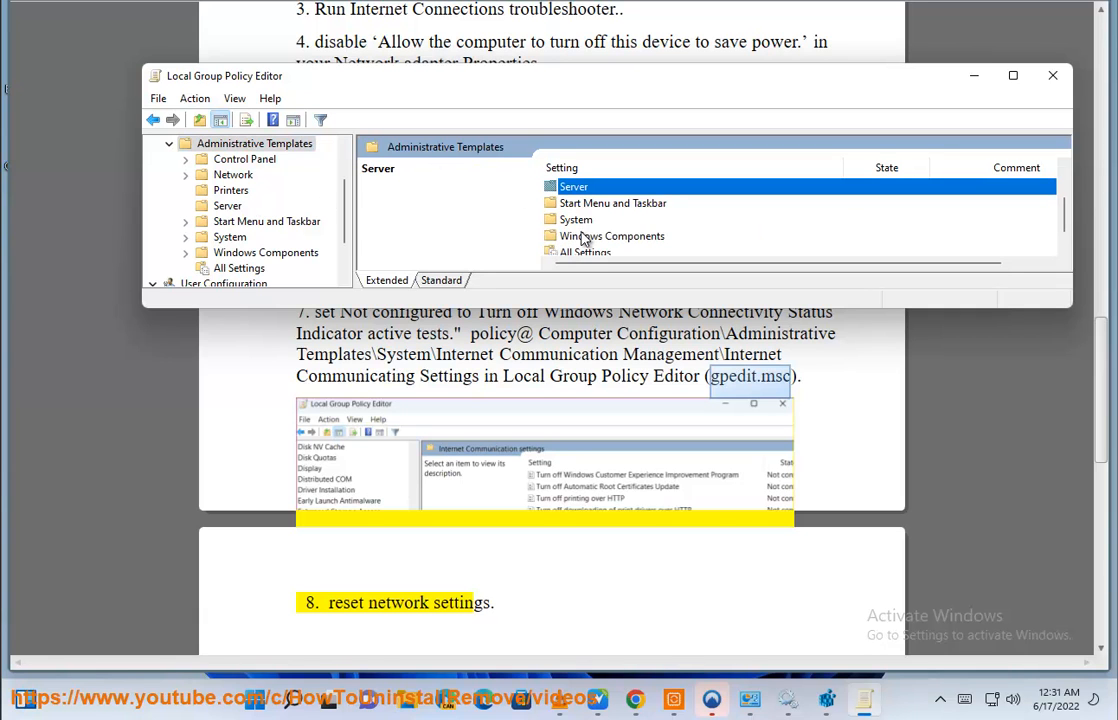
click(581, 222)
double_click(581, 222)
- Open Internet Communication Management within System and go into its Internet Communication settings folder
click(590, 221)
scroll(606, 225, down, 1)
key(i)
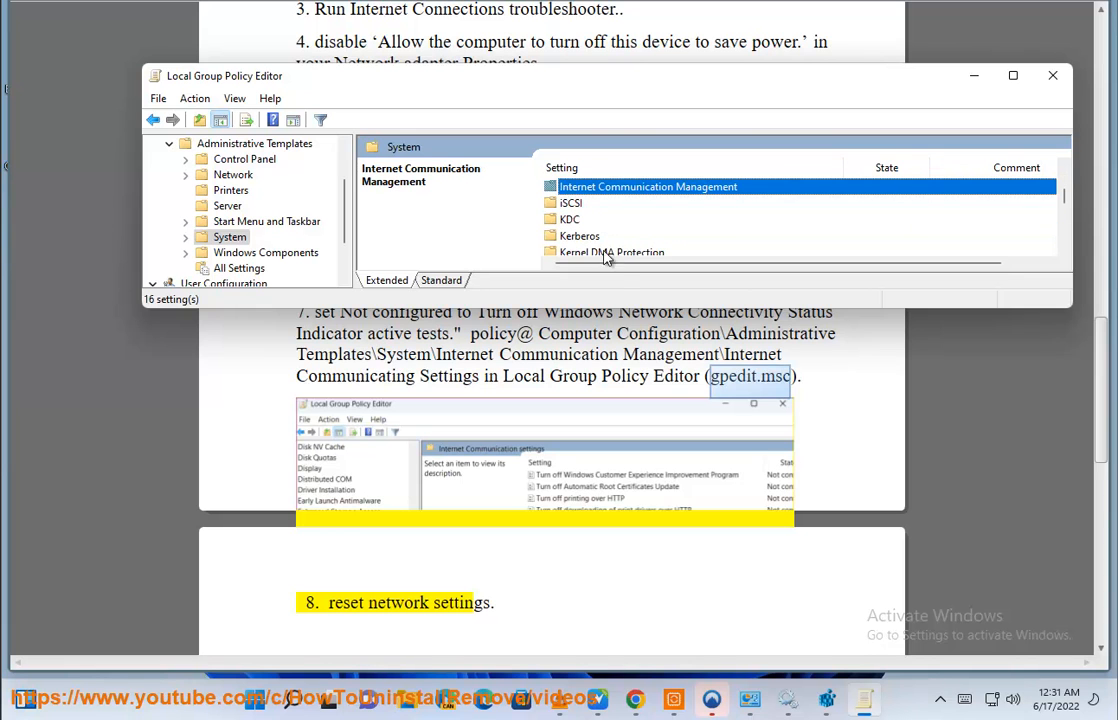
drag(609, 309, 609, 330)
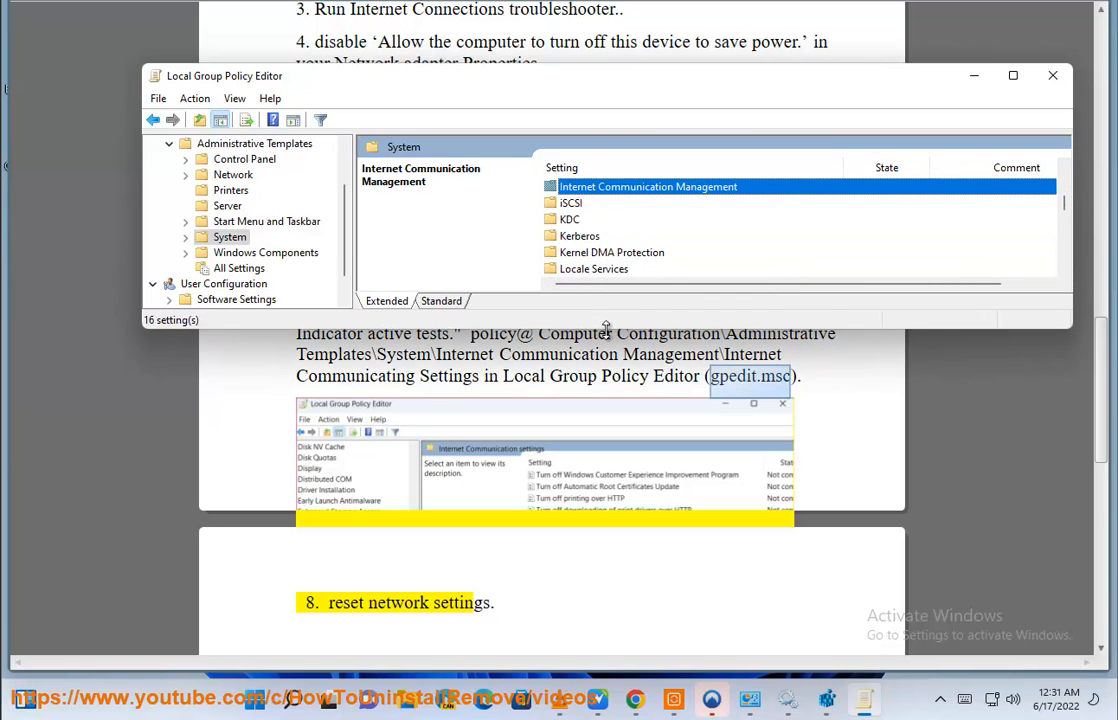
double_click(632, 190)
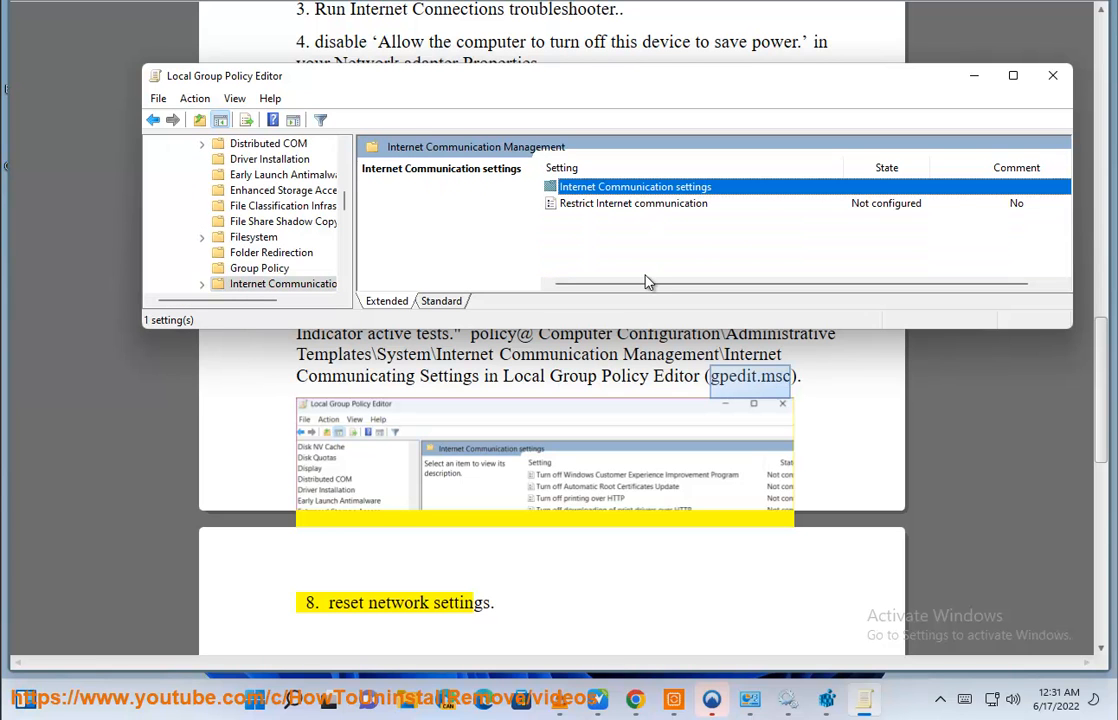
key(Return)
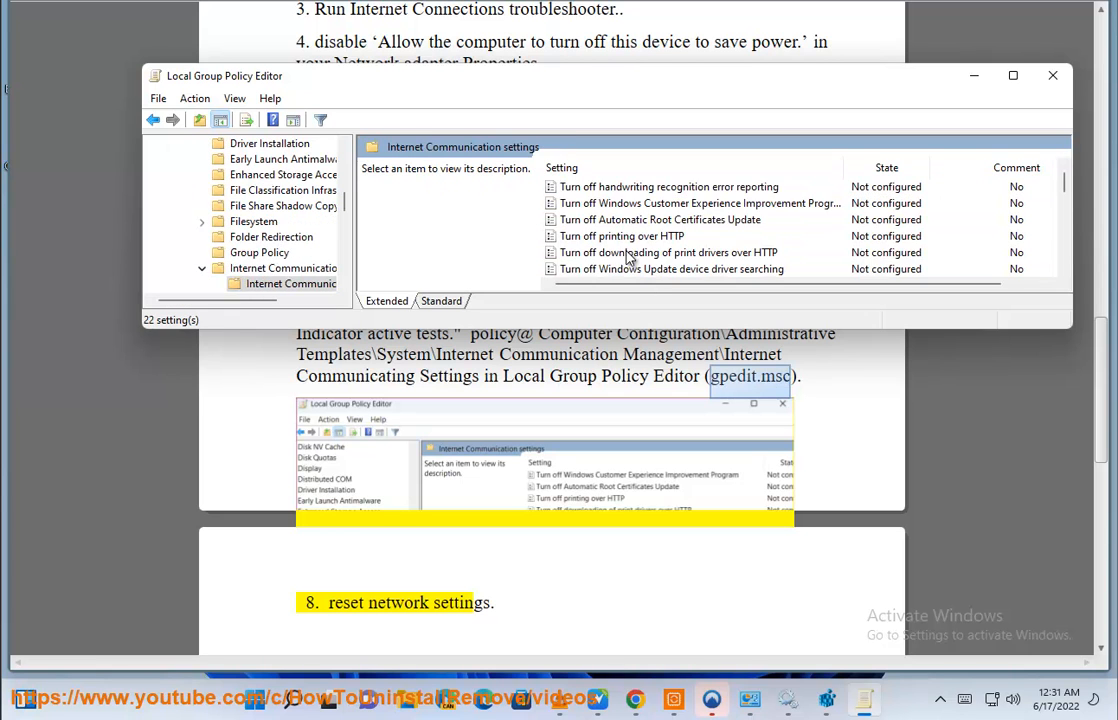
- Reposition the editor above the guide's item 7 and select the "Turn off Windows Network Connectivity Status Indicator active tests" policy
click(612, 219)
drag(618, 93, 543, 50)
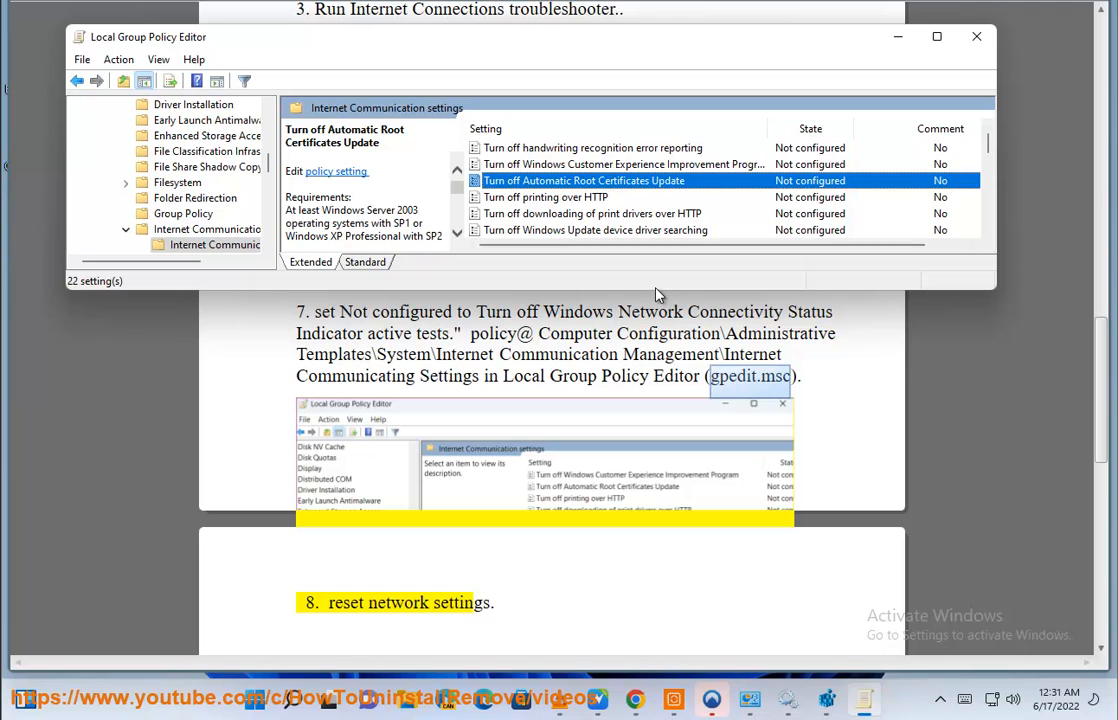
drag(979, 290, 978, 300)
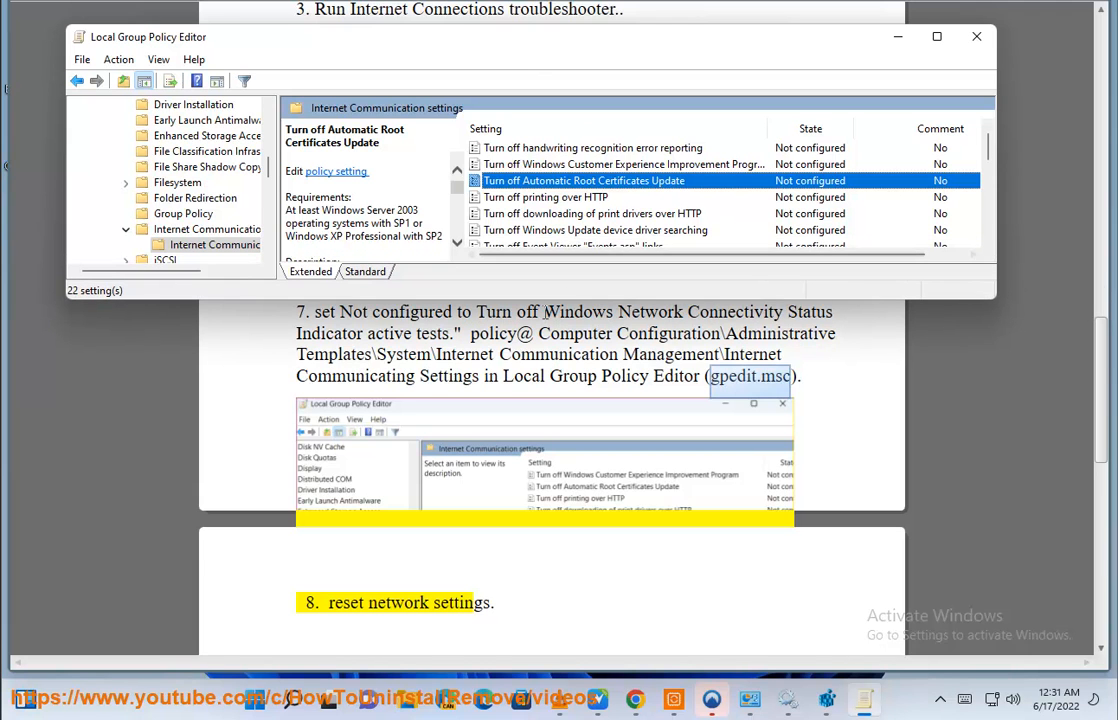
click(597, 217)
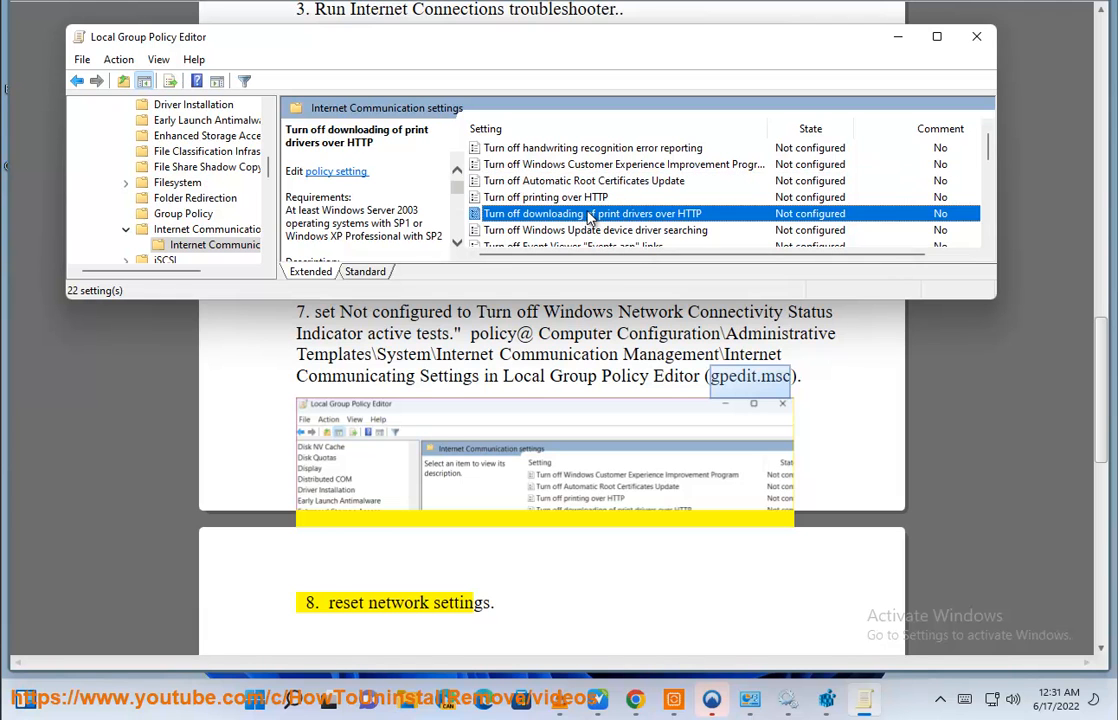
key(Down)
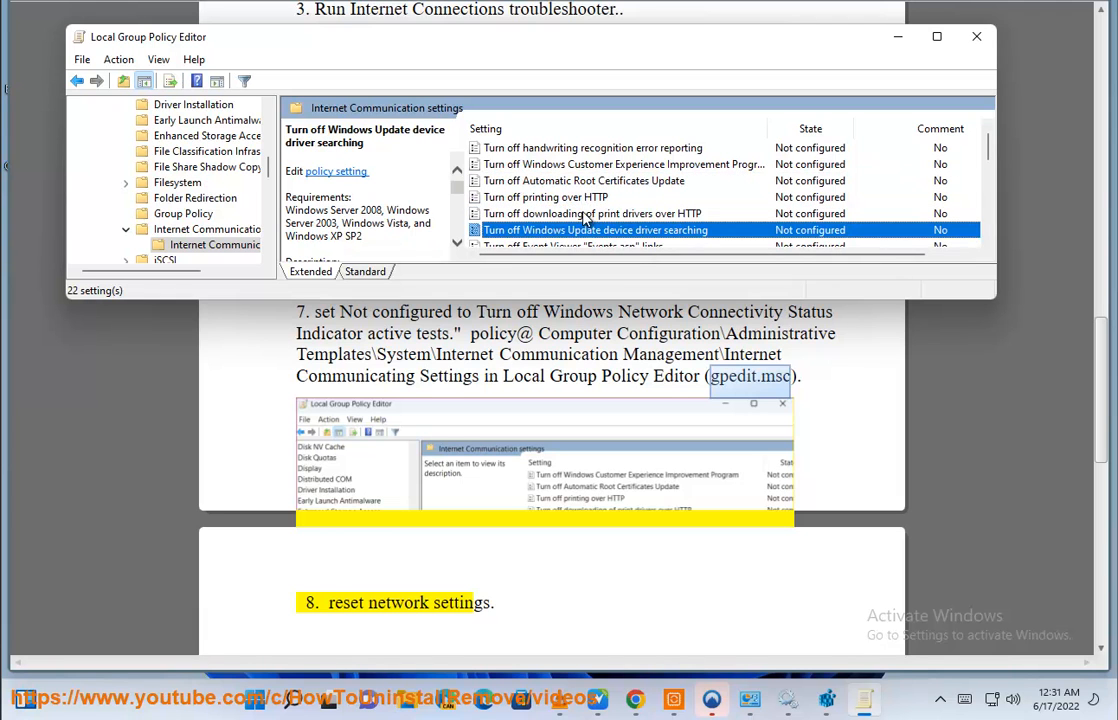
click(650, 245)
scroll(711, 267, down, 2)
key(Down)
key(Down)
key(Down)
key(Down)
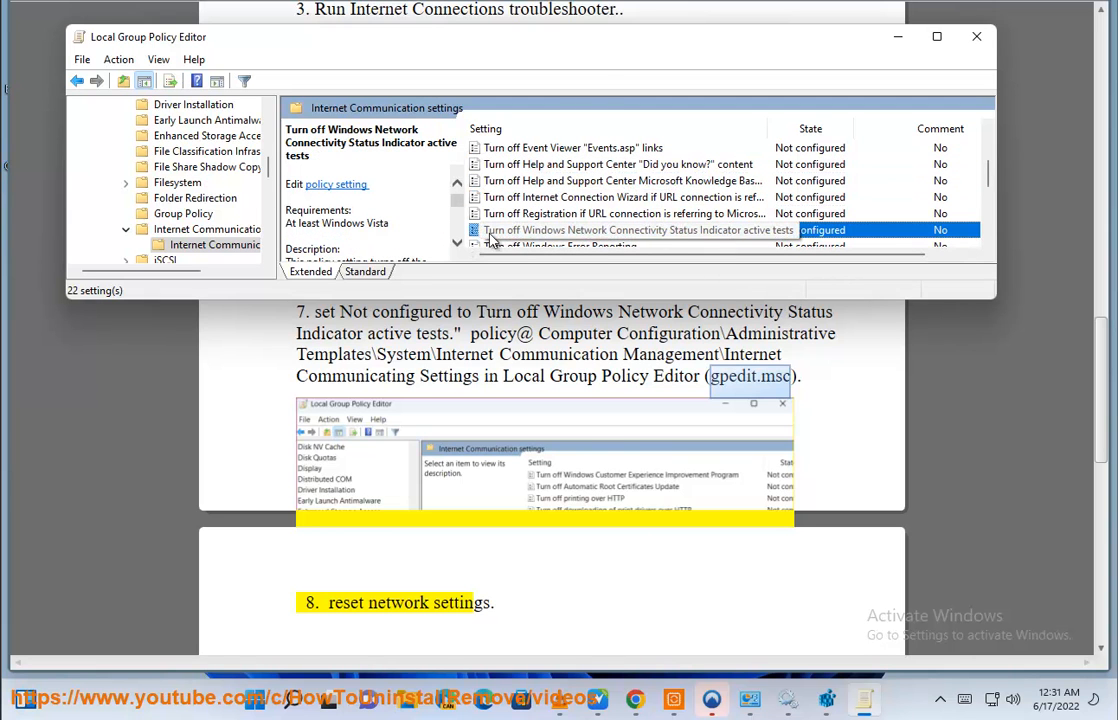
- Review the selected policy's configuration state and help text, cancel its dialog and close Local Group Policy Editor
double_click(727, 232)
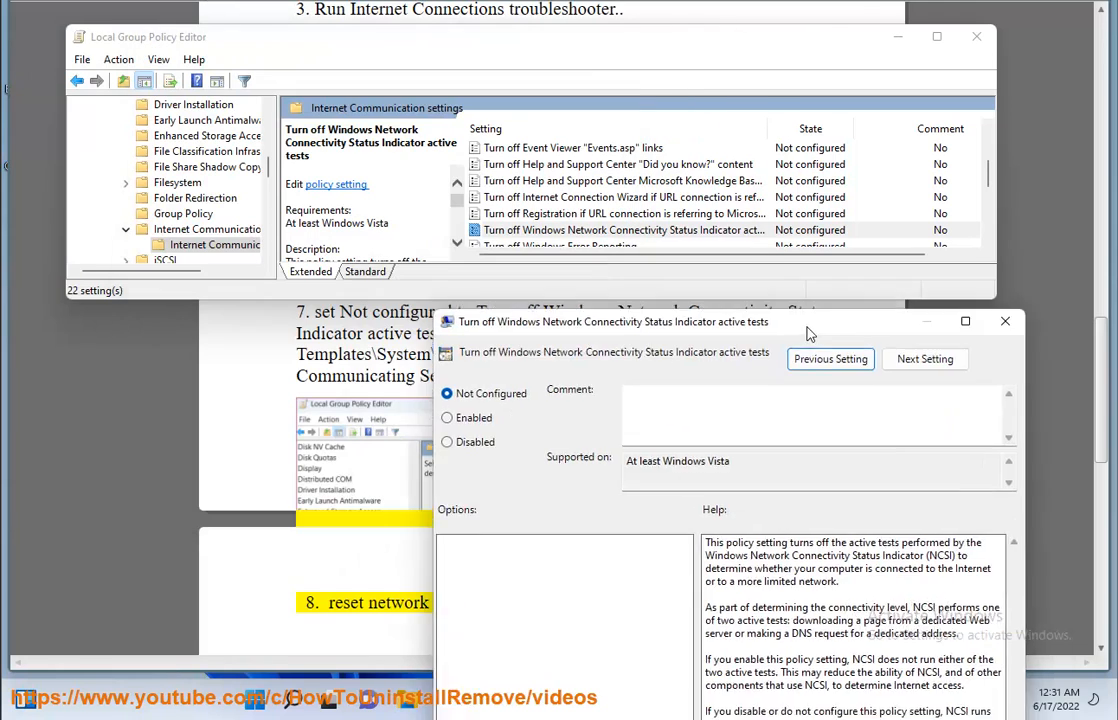
drag(808, 329, 856, 312)
drag(685, 309, 683, 181)
drag(840, 590, 655, 383)
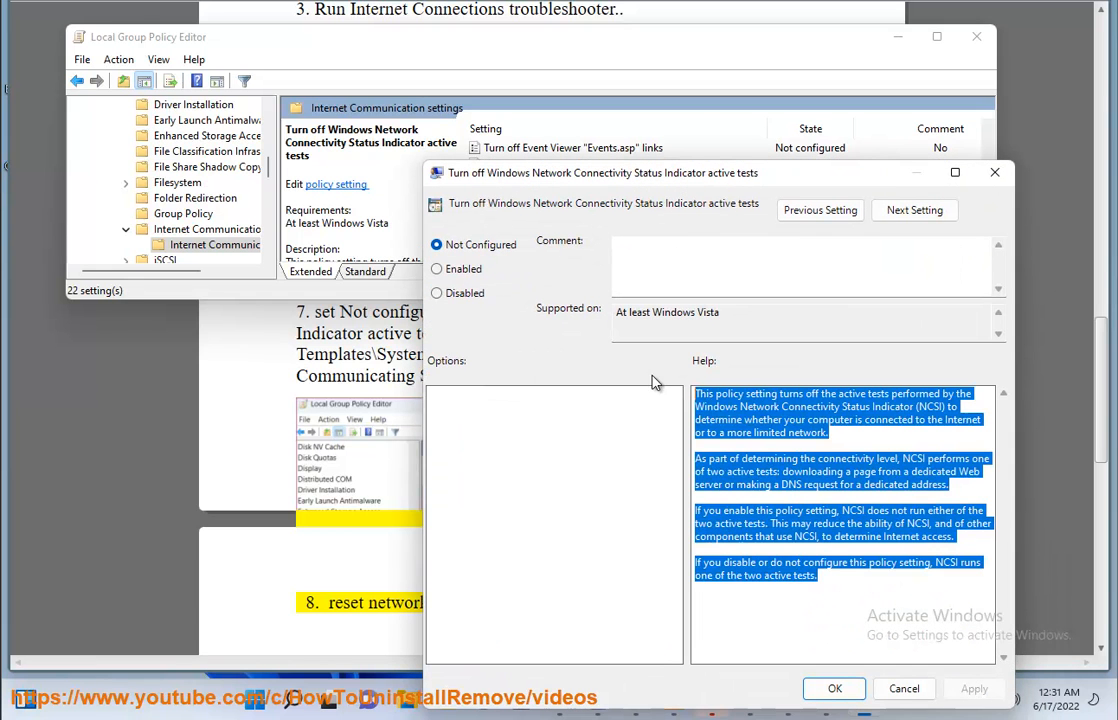
click(904, 688)
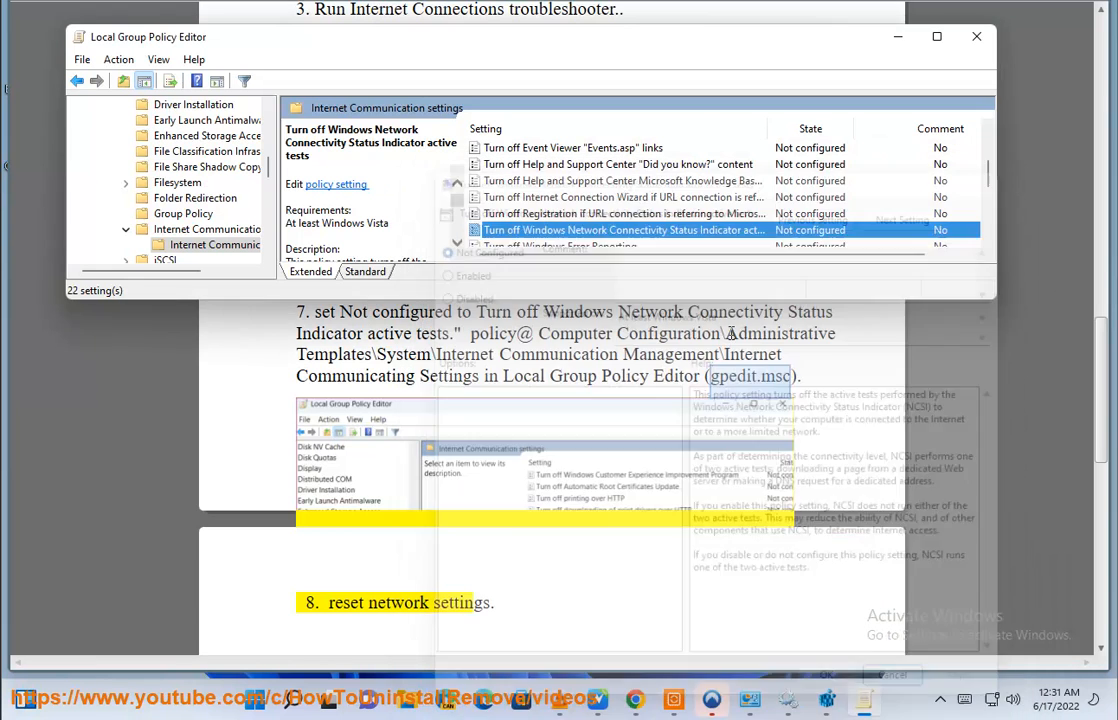
click(897, 36)
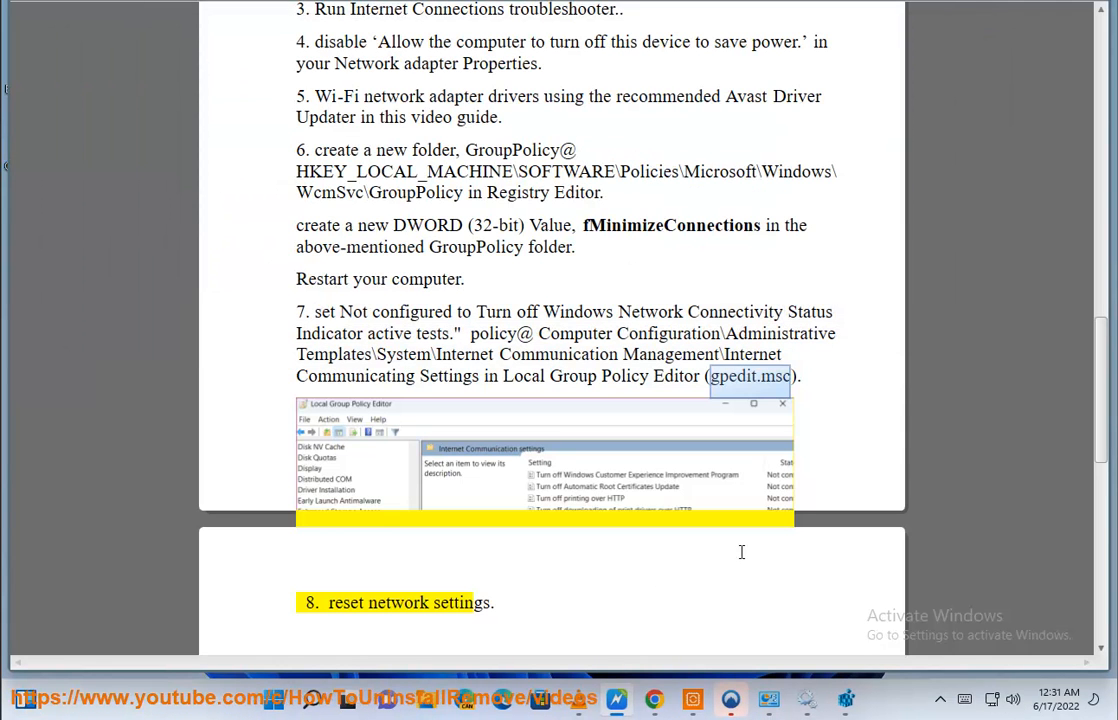
- Highlight item 8 of the guide, then open Settings and go to the Network reset page under Network & internet, Advanced network settings
drag(545, 607, 302, 605)
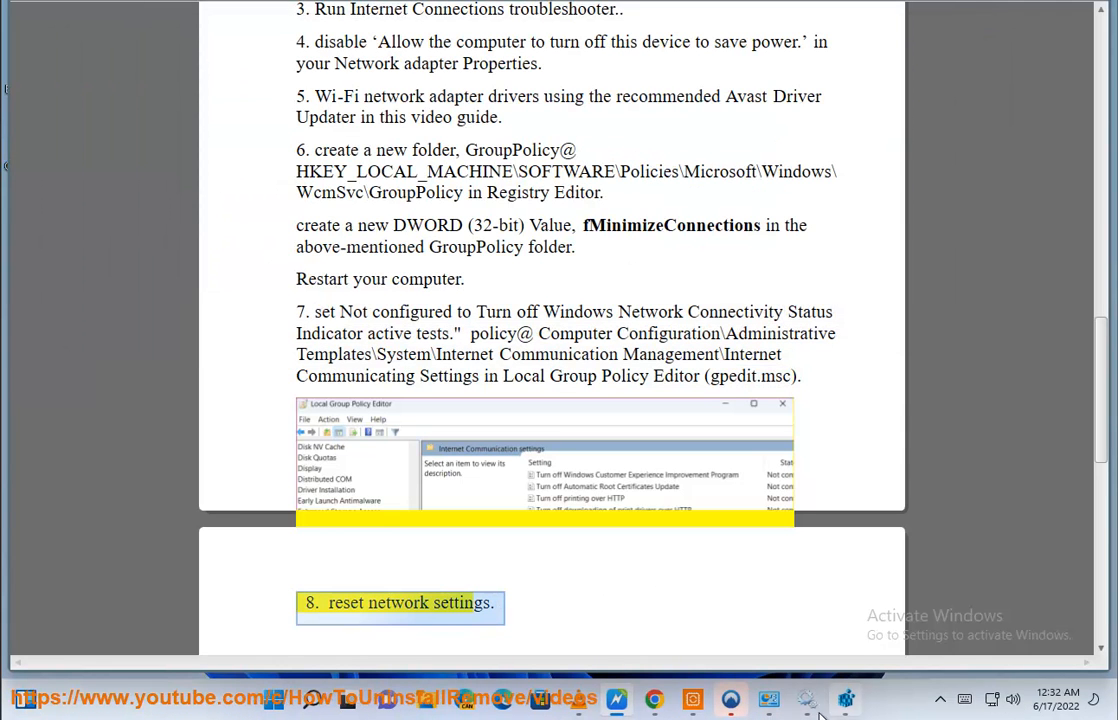
click(337, 706)
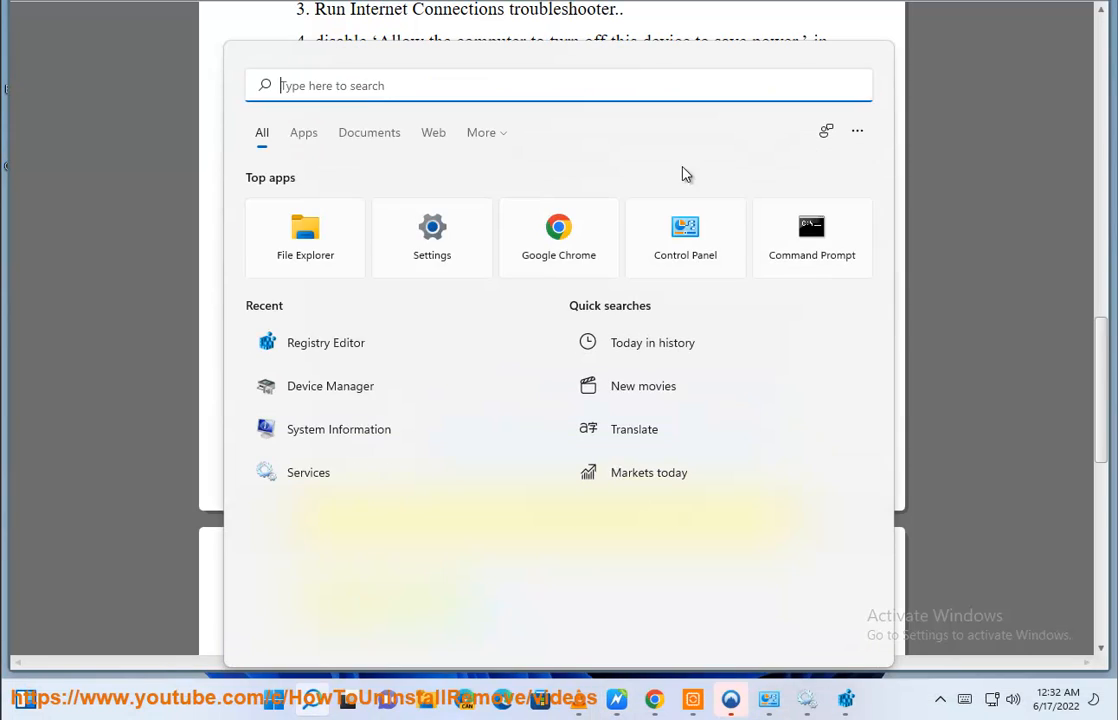
click(435, 238)
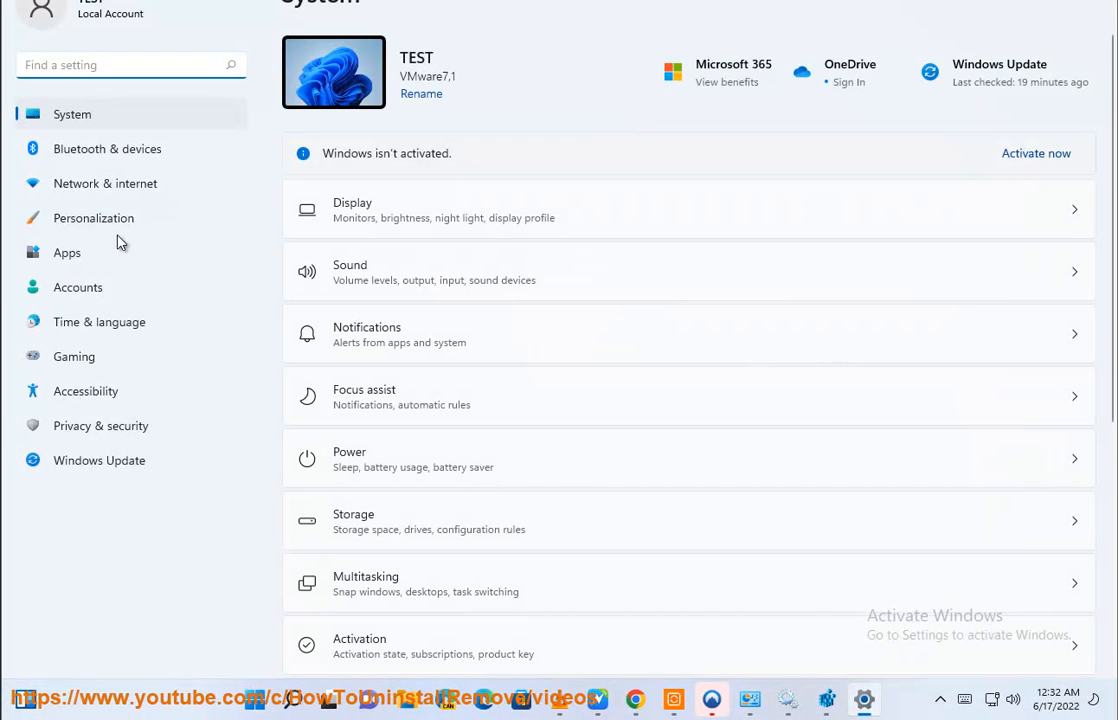
click(114, 184)
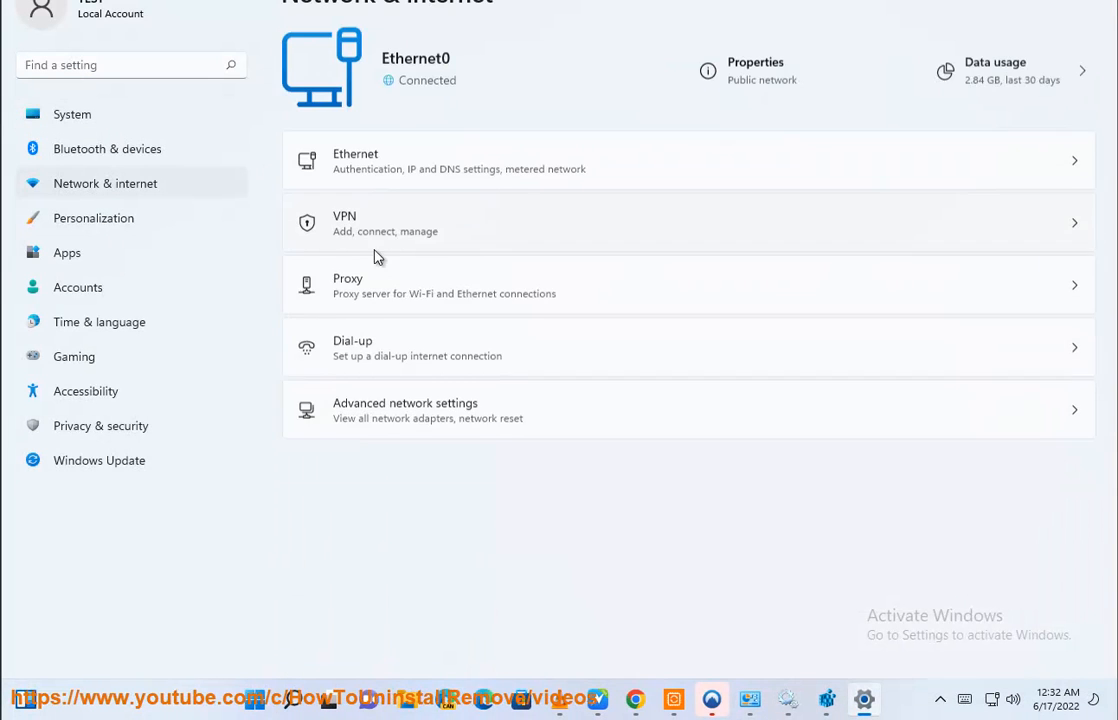
click(476, 408)
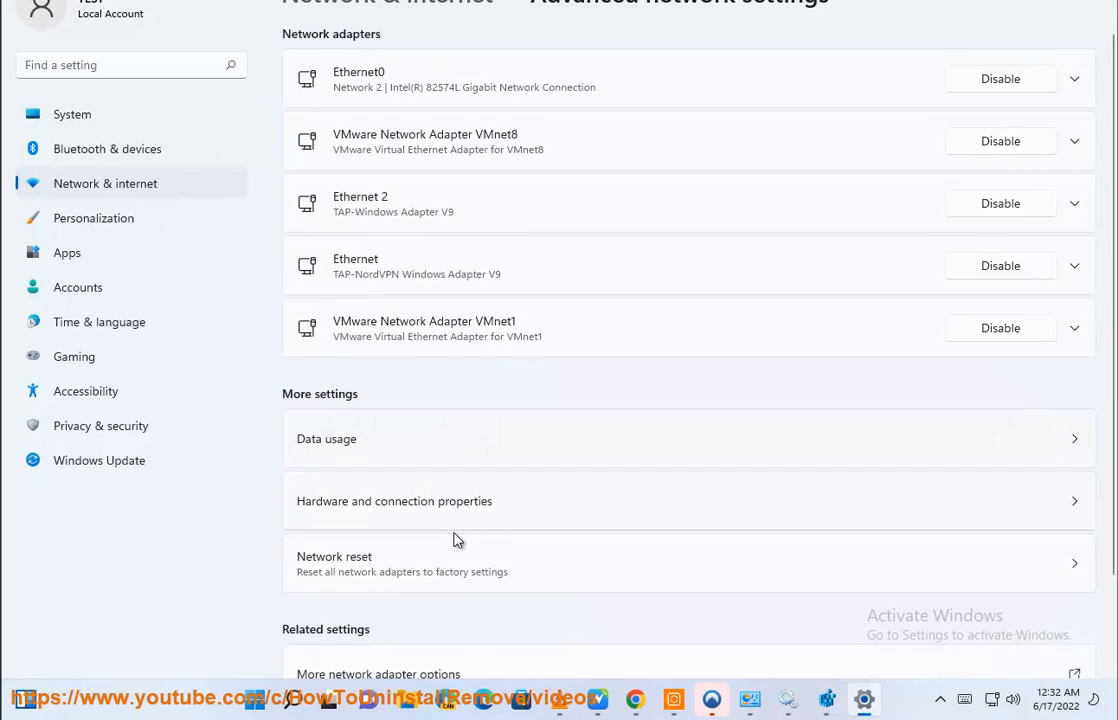
scroll(457, 539, down, 2)
click(447, 465)
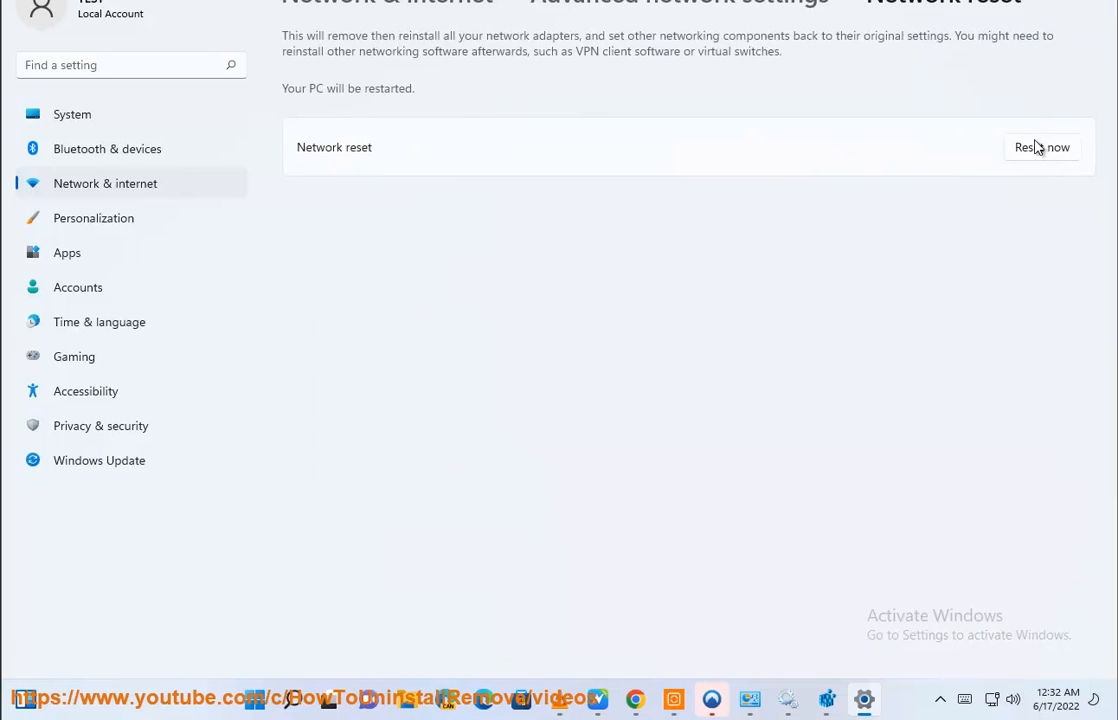